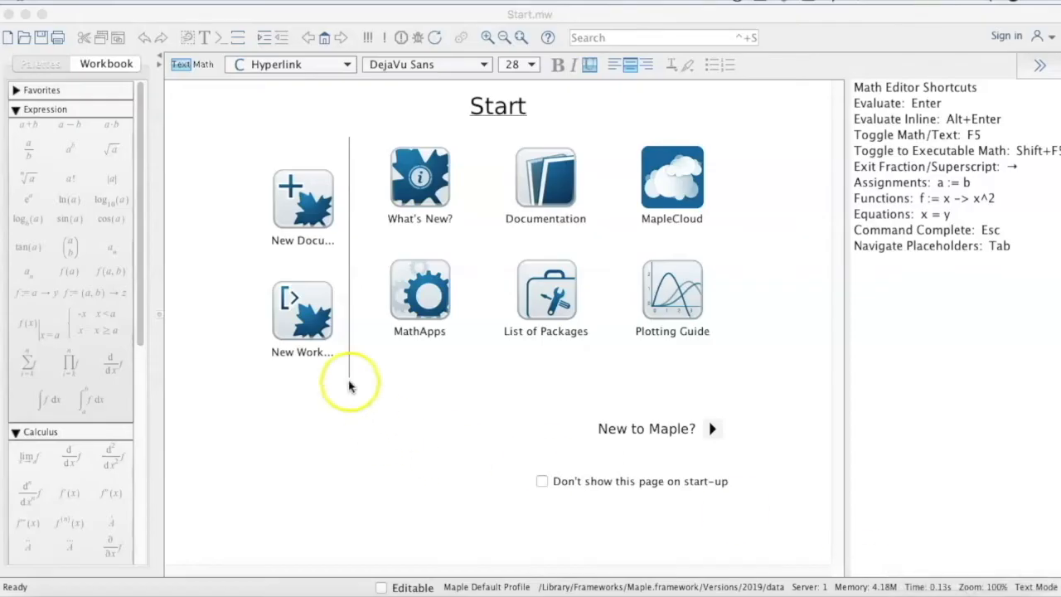
click(35, 88)
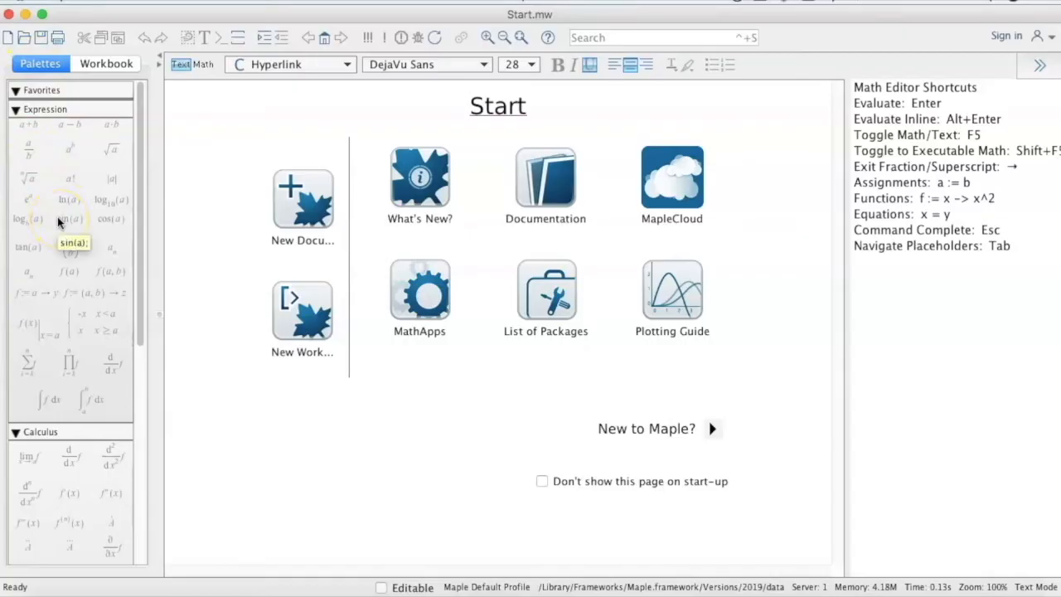
click(219, 272)
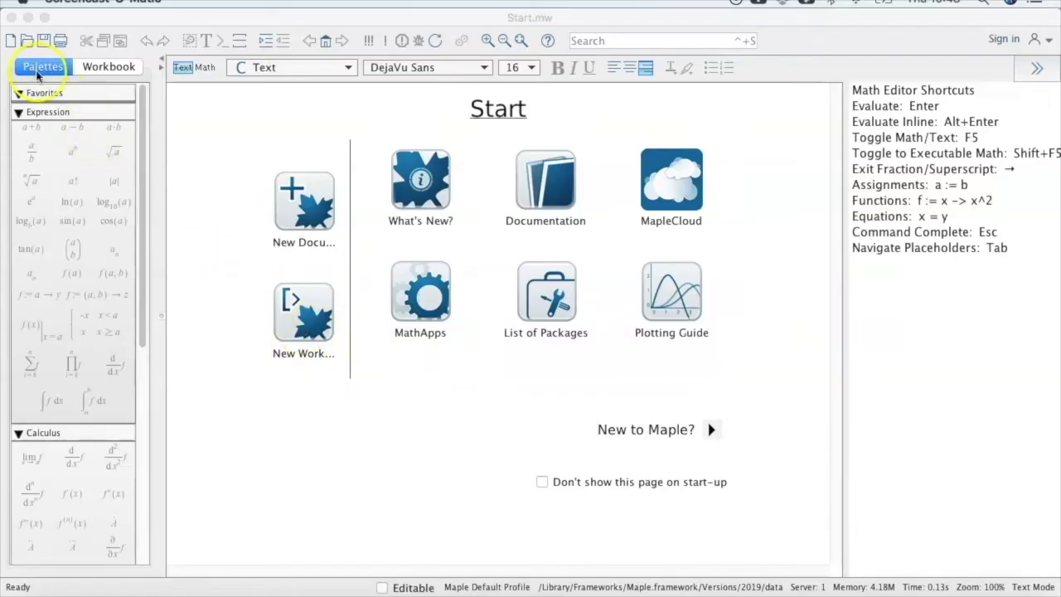
click(9, 41)
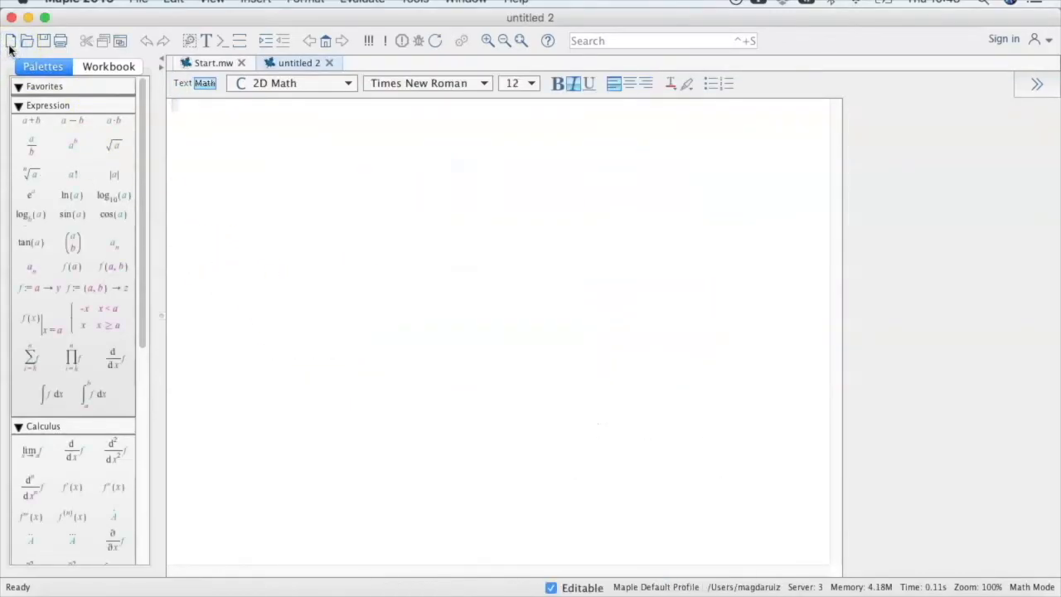
click(9, 43)
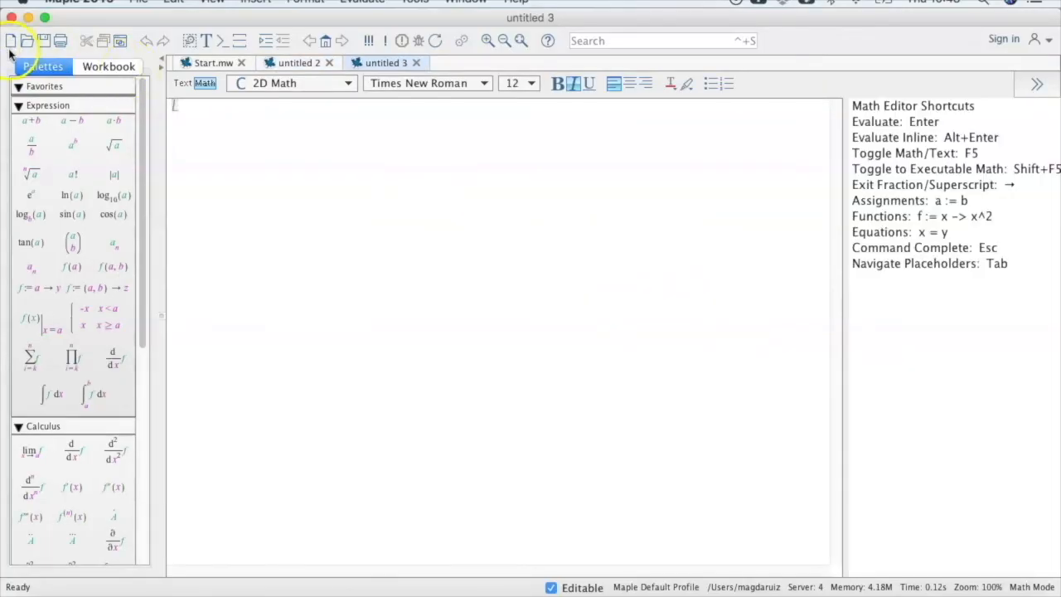
click(9, 43)
click(9, 43)
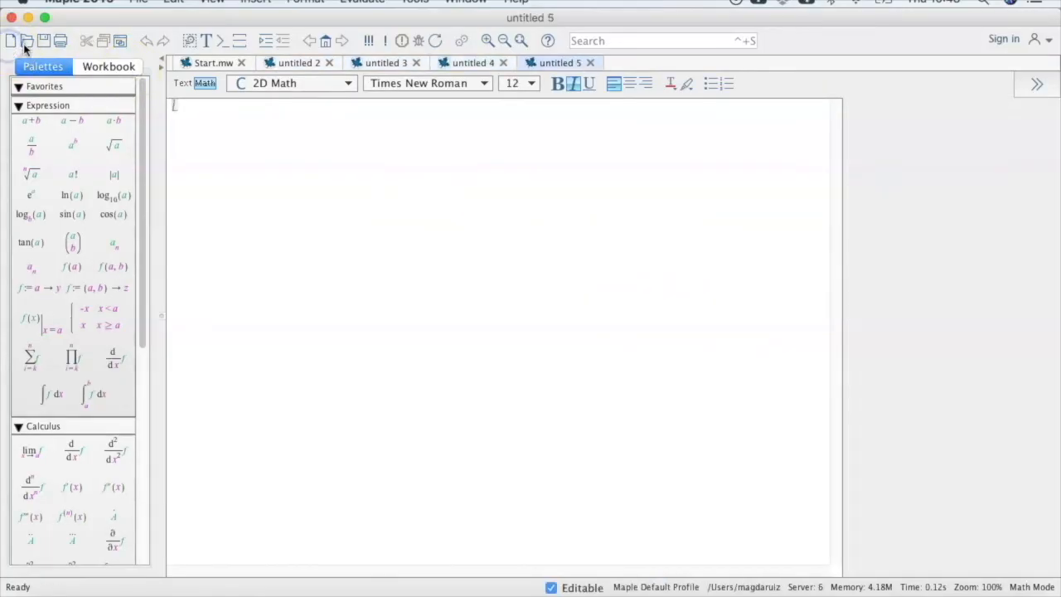
click(590, 62)
click(503, 62)
click(416, 62)
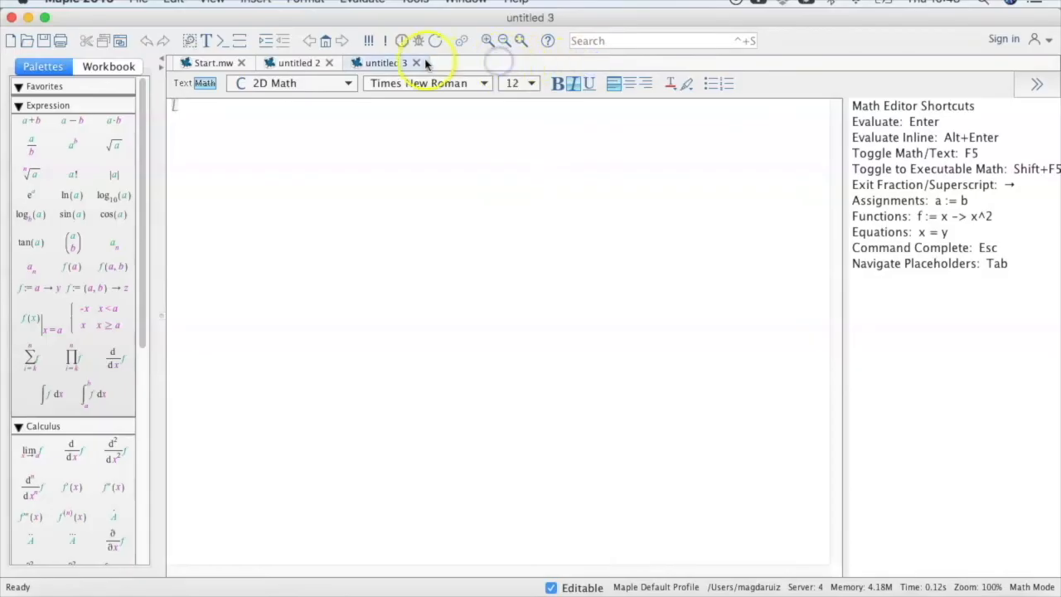
click(329, 62)
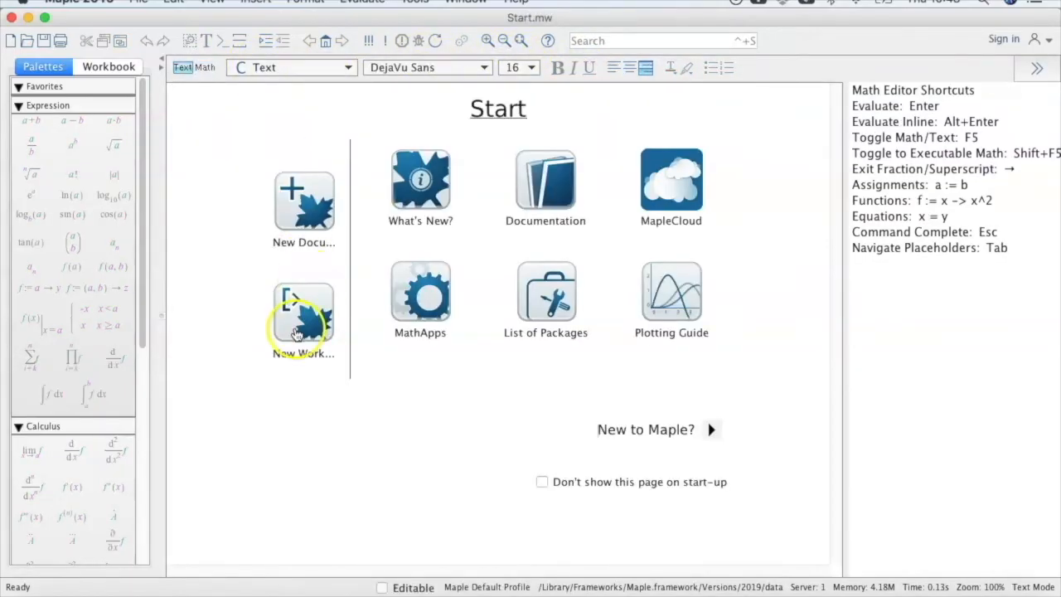
Create a new worksheet from the start page, plus a new blank document.
click(300, 319)
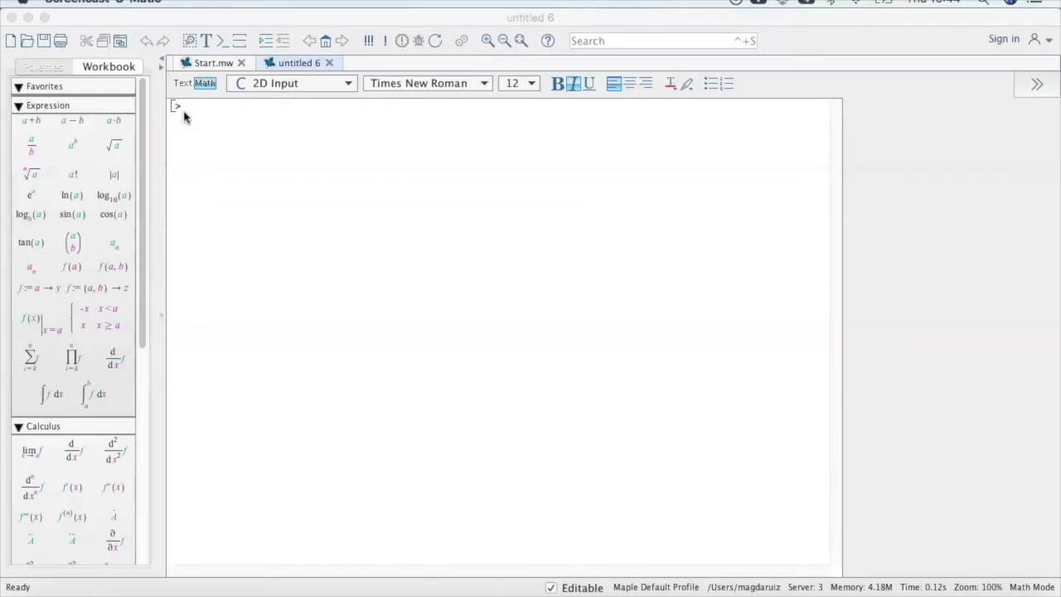
click(11, 41)
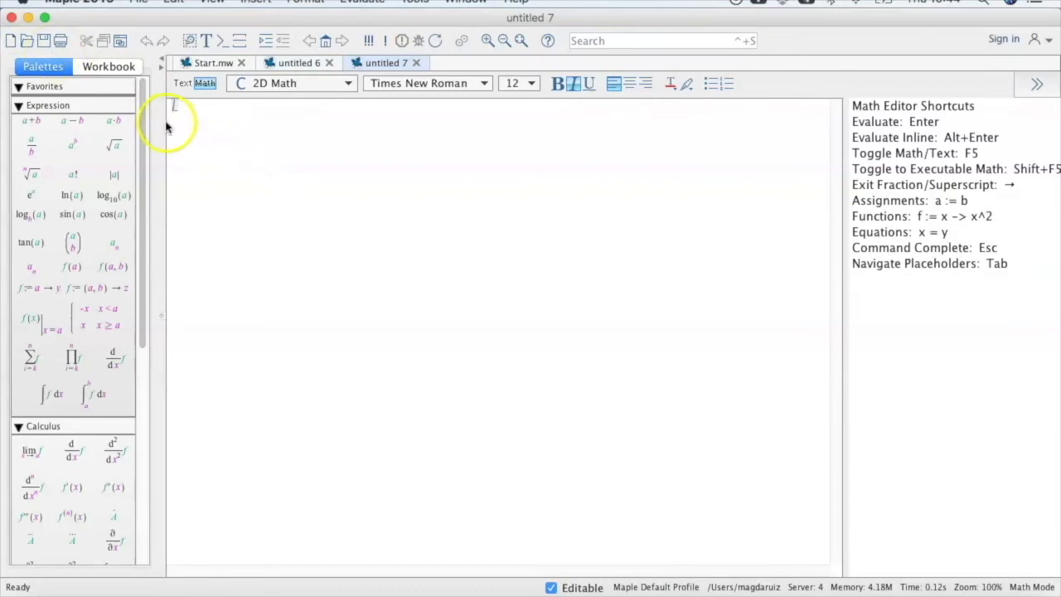
Switch between the start page, the blank document and the worksheet to compare how each one begins.
click(291, 64)
click(224, 64)
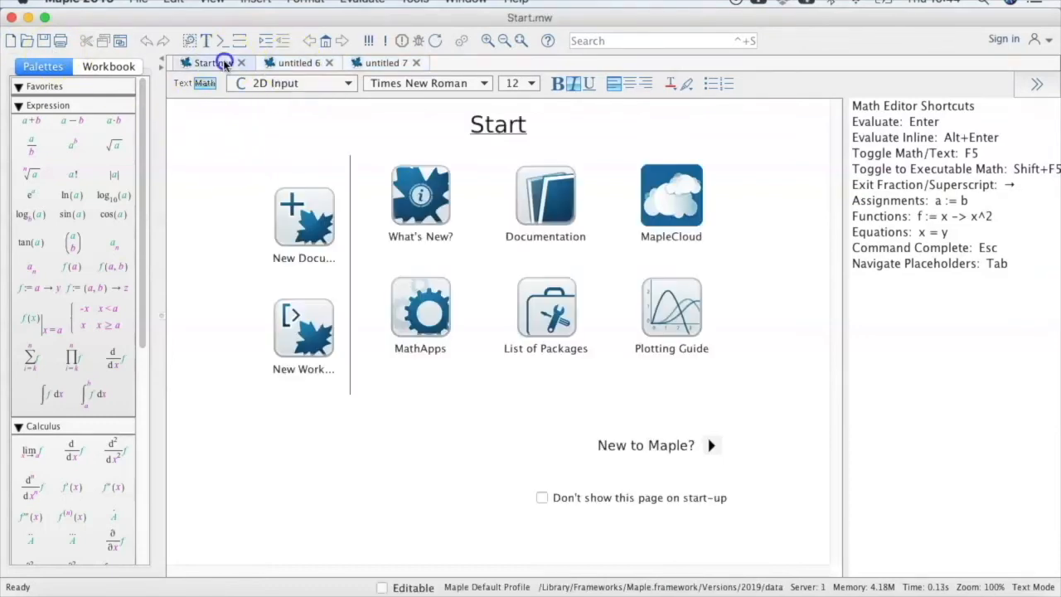
click(305, 375)
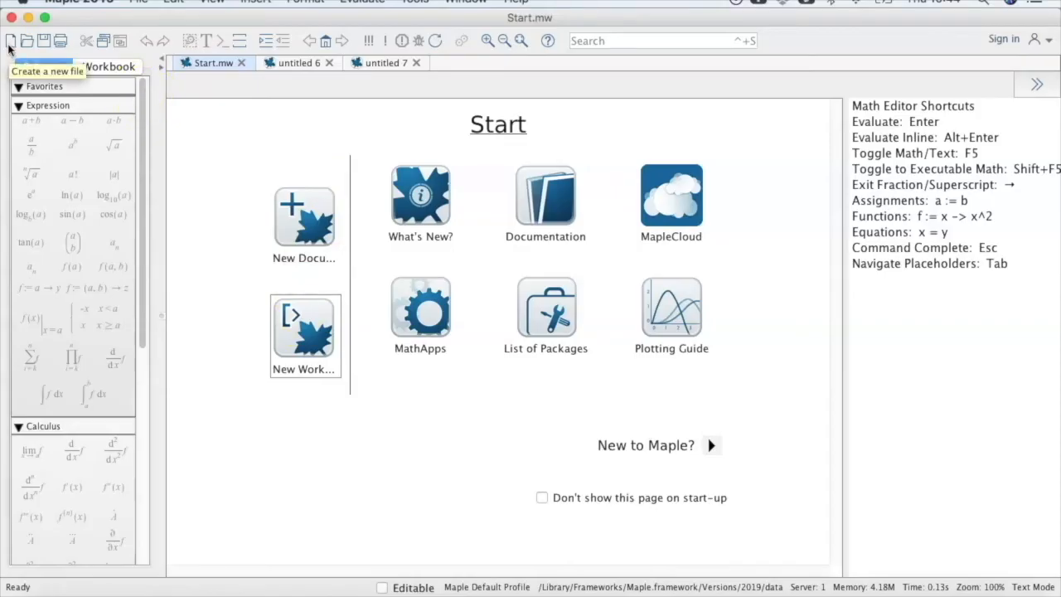
click(358, 63)
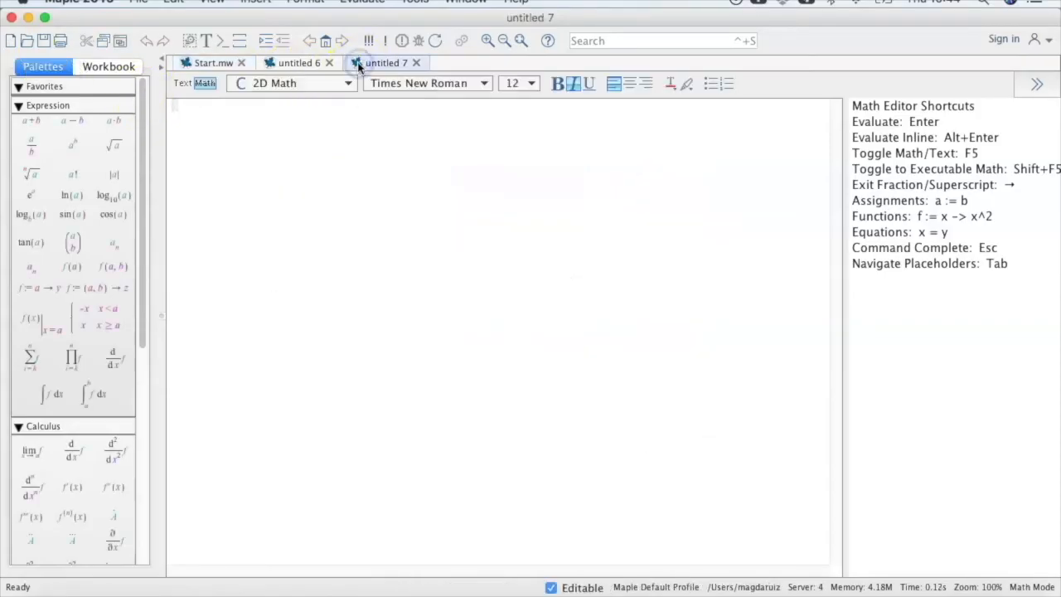
click(176, 108)
click(300, 63)
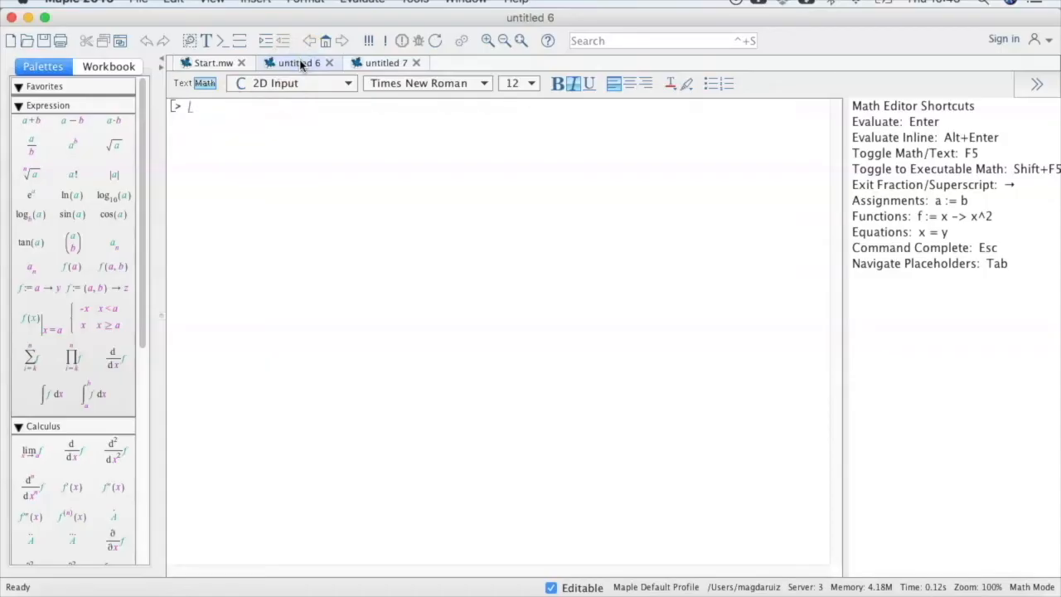
Set the zoom factor to 200% in both the worksheet and the blank document.
click(289, 68)
click(211, 2)
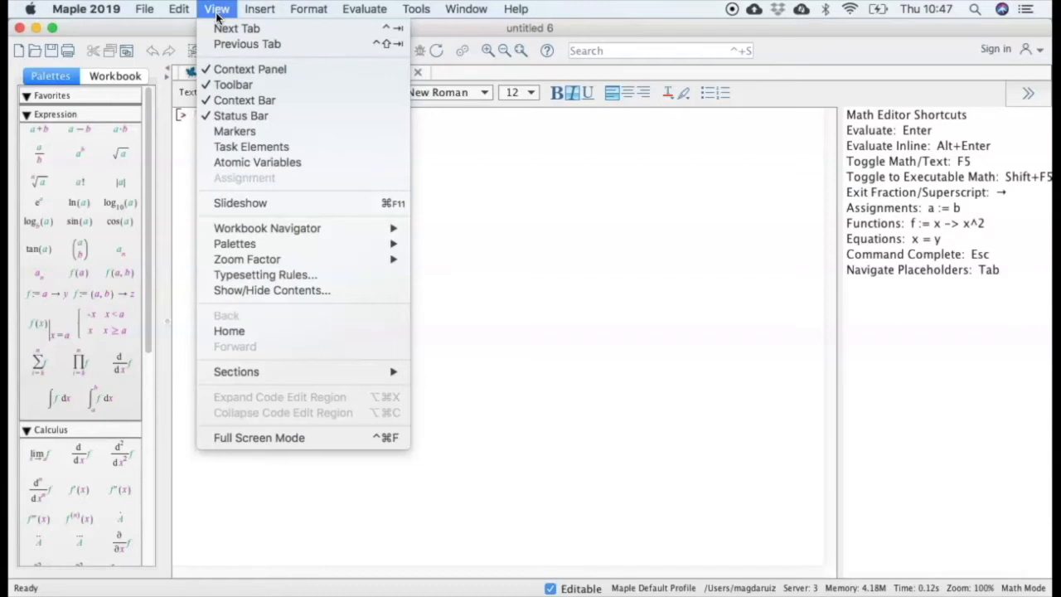
mouse_move(248, 264)
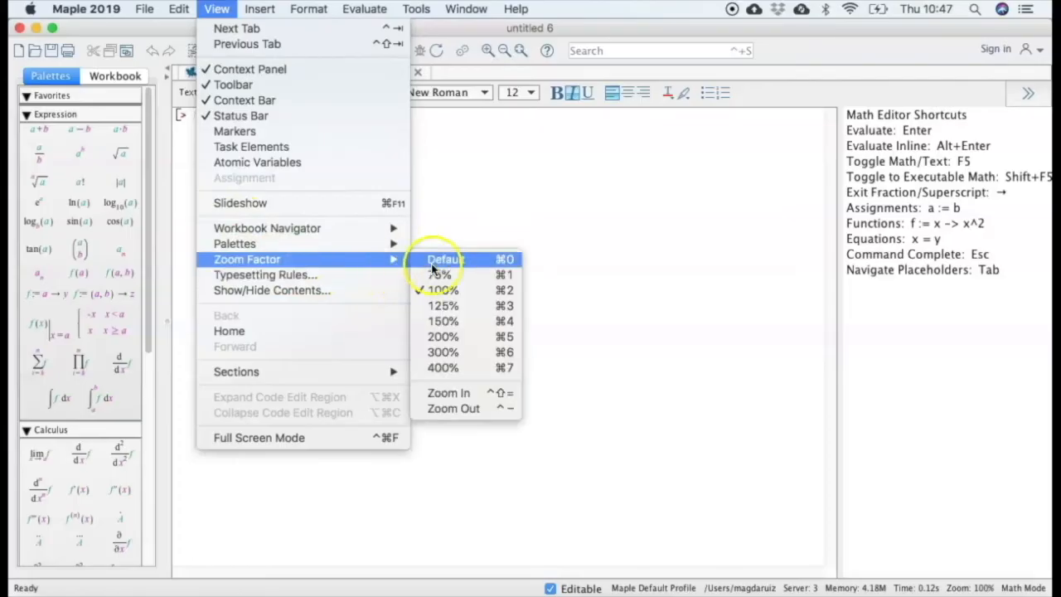
click(446, 337)
key(super+n)
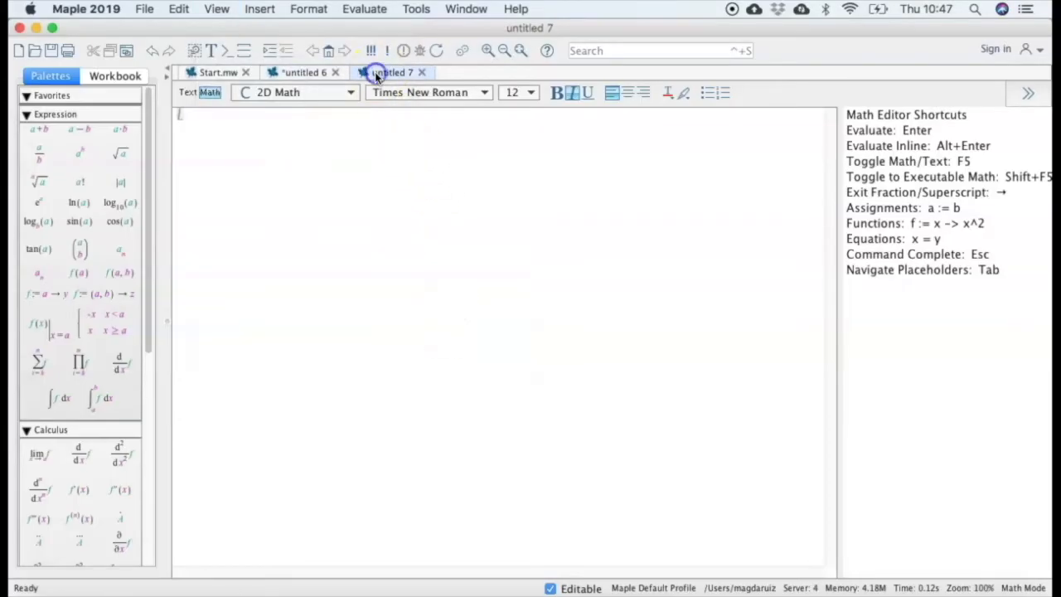
click(216, 10)
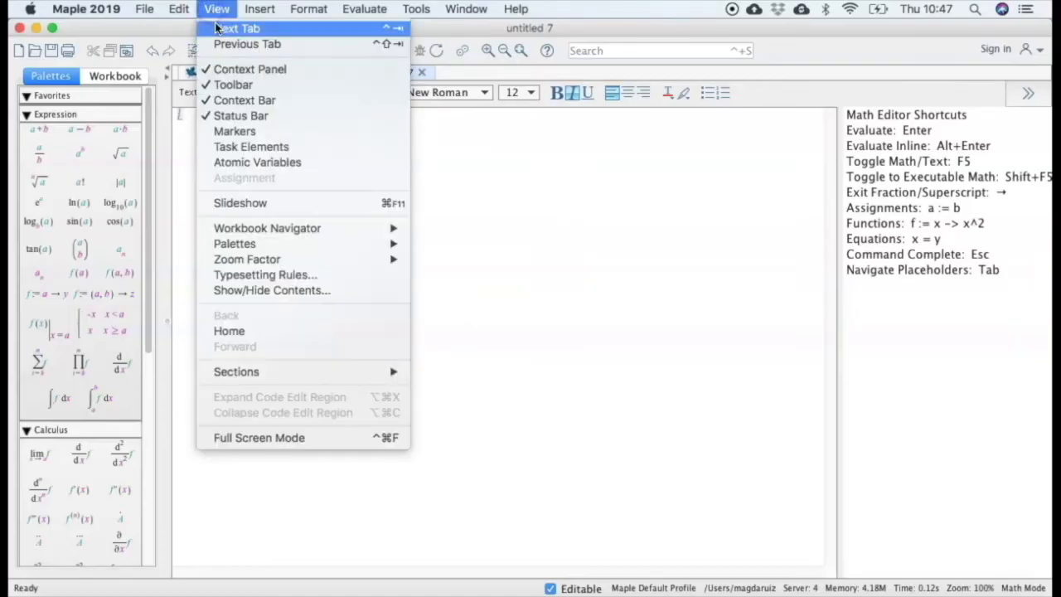
mouse_move(249, 259)
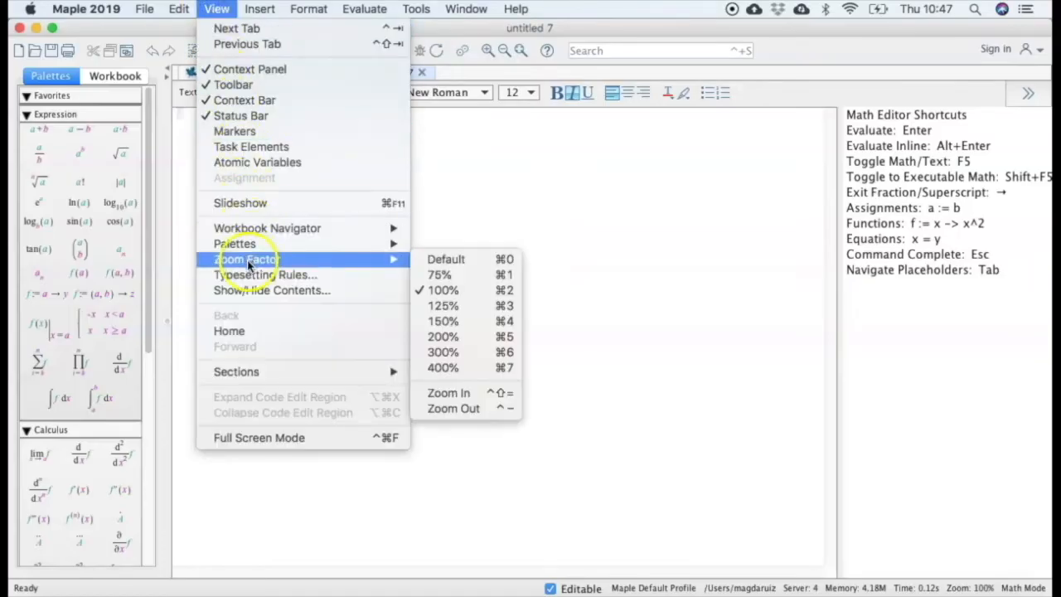
click(446, 337)
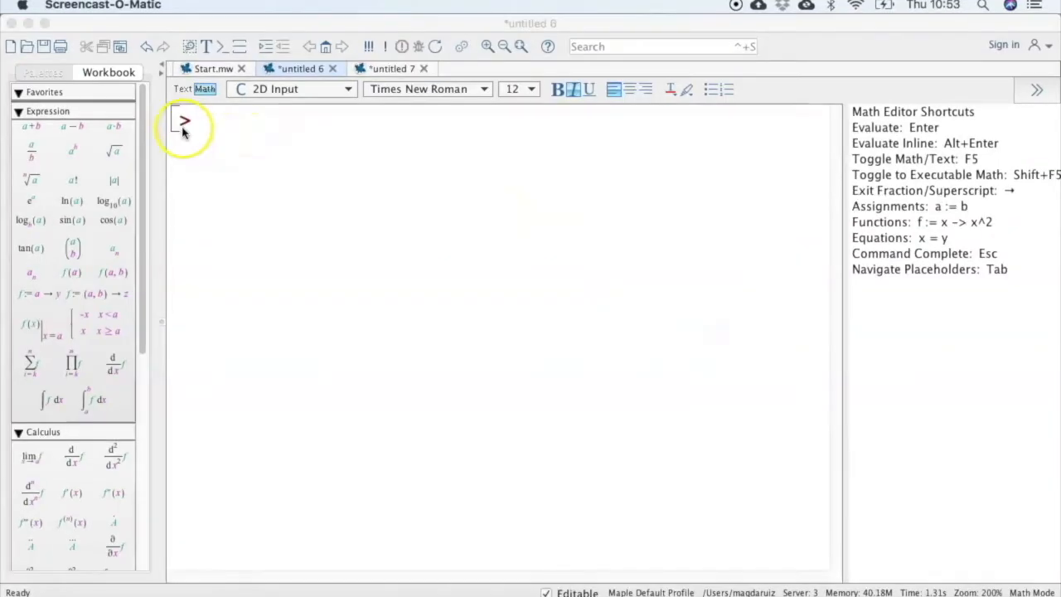
Check the blank document's math style and set the worksheet's input style to 2D Math.
click(372, 70)
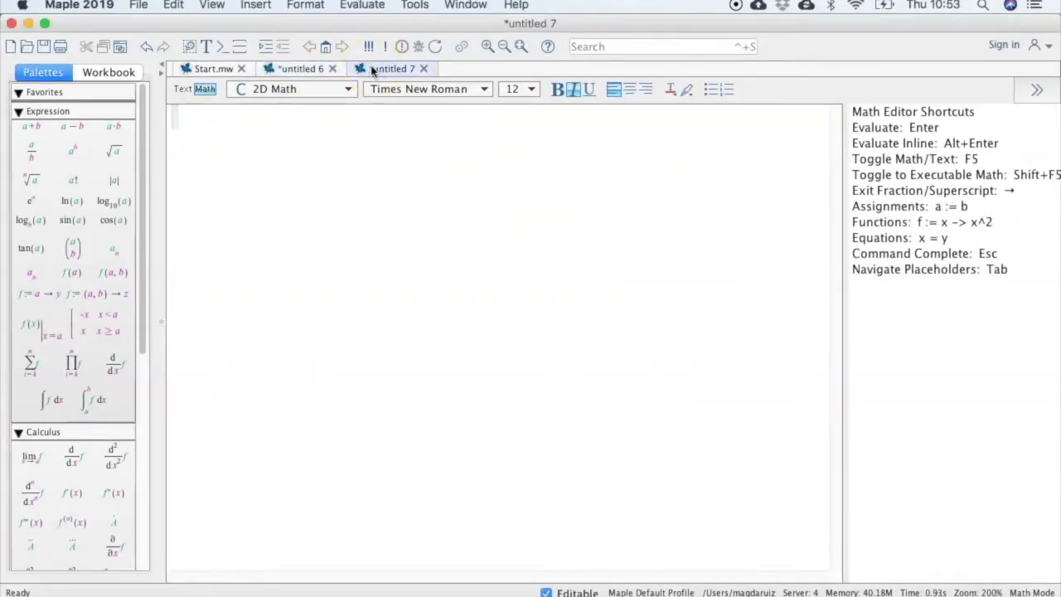
click(323, 91)
click(295, 69)
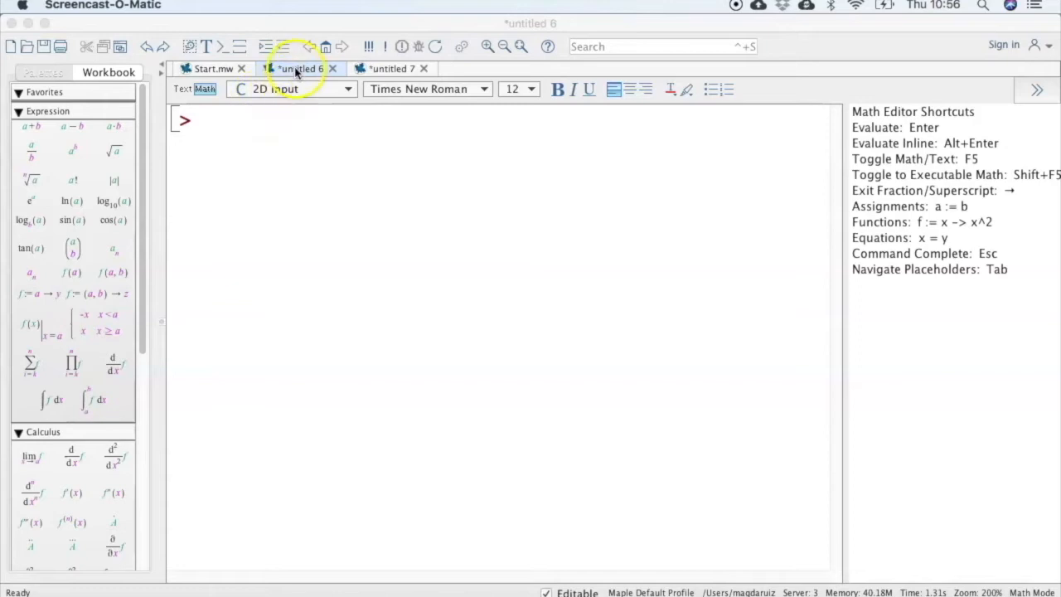
click(349, 91)
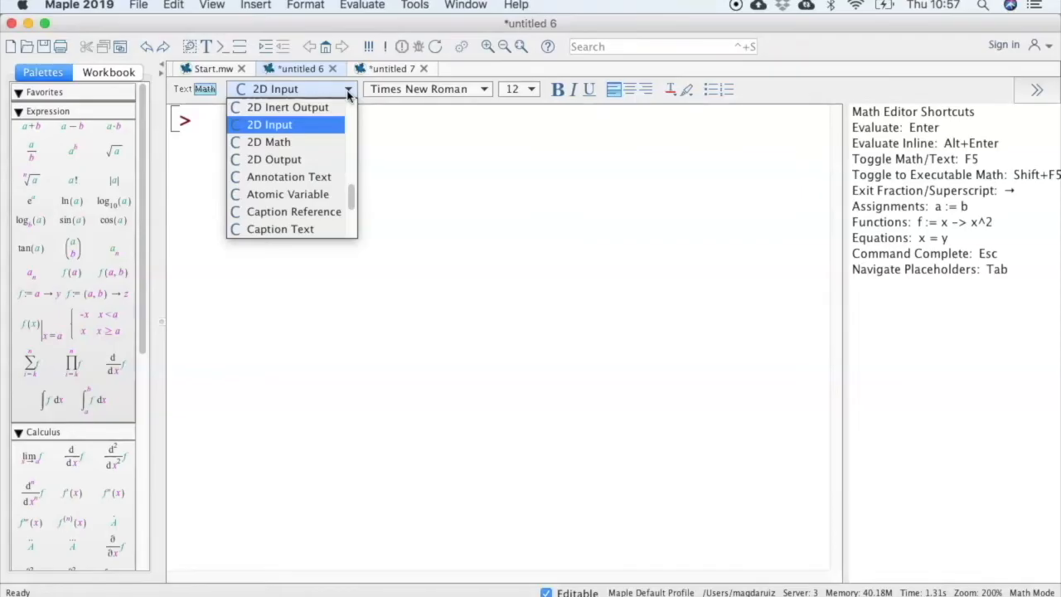
click(304, 143)
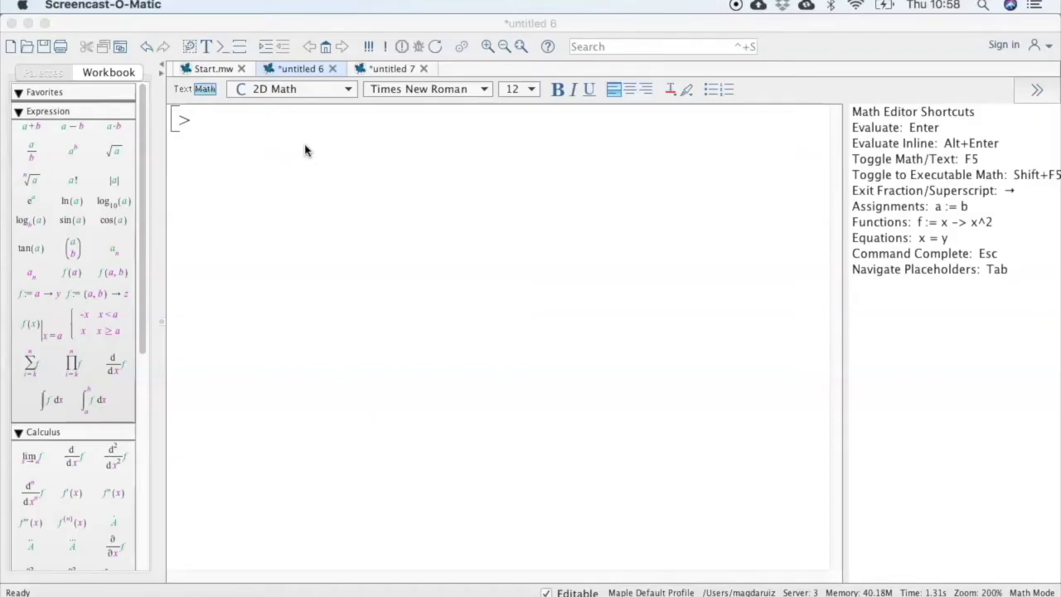
Enter 4 + 6 at the worksheet prompt and evaluate it.
click(270, 123)
text(4 + )
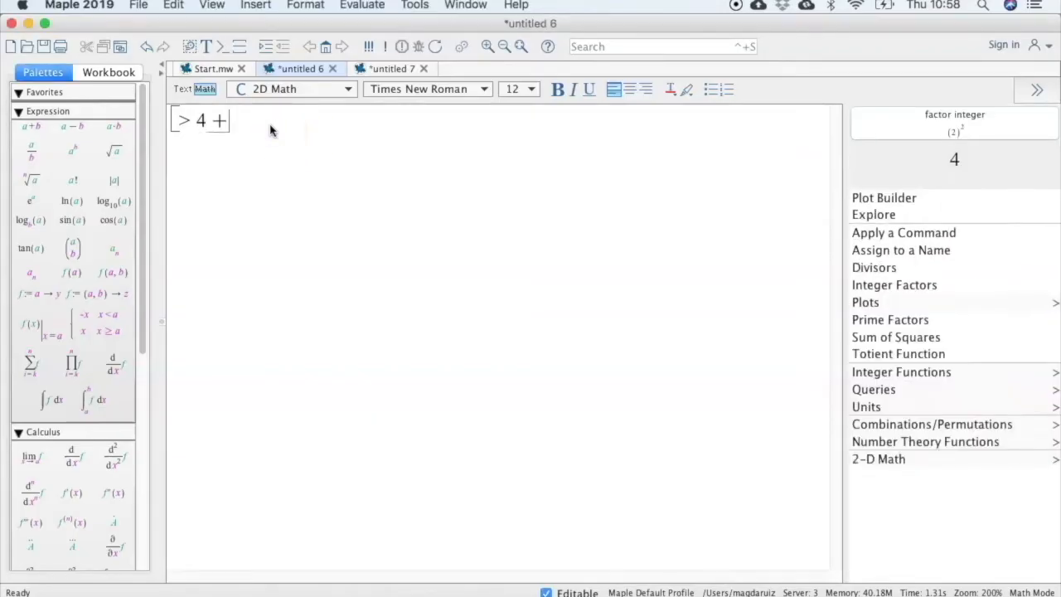
text(6)
key(Return)
click(278, 129)
Switch to the blank document and evaluate 4+6 there as well.
click(366, 70)
text(4+6)
key(Return)
Select the 4 + 6 expression in the worksheet and convert it to 1-D Math Input.
click(206, 182)
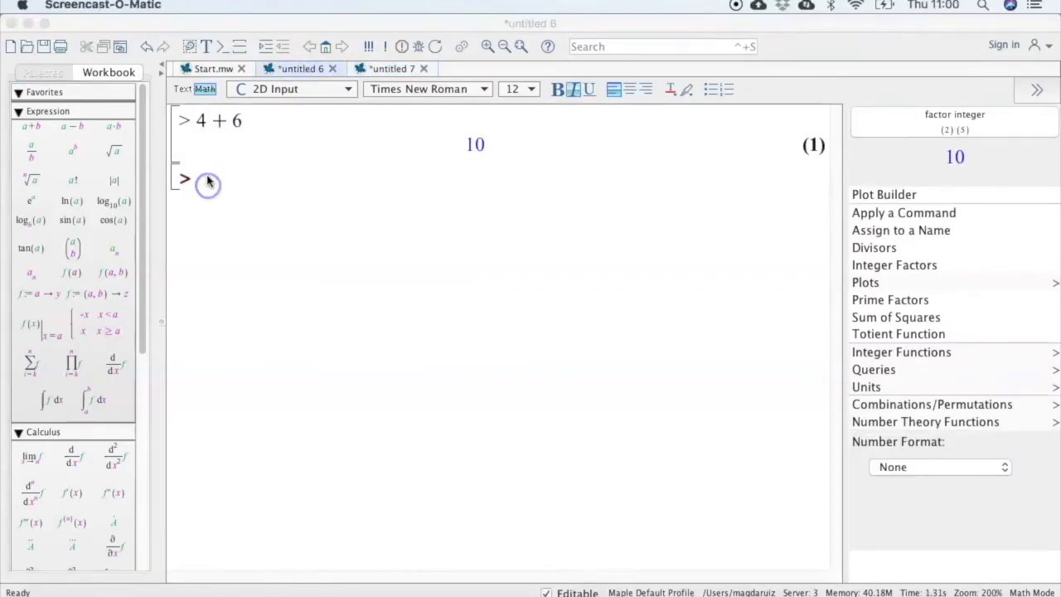
click(253, 121)
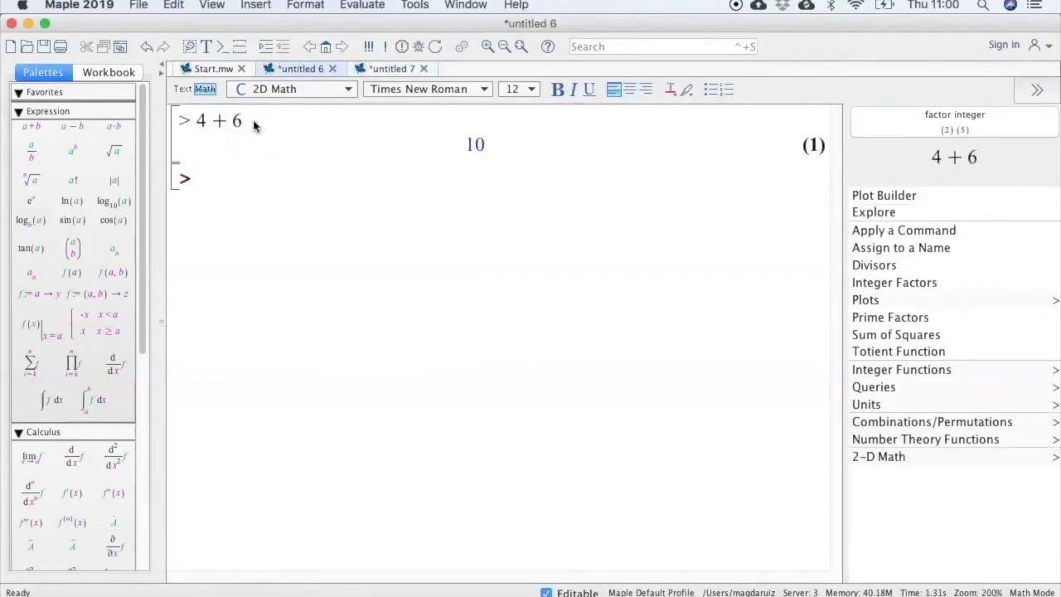
key(shift+Left)
key(shift+Left)
key(shift+Left)
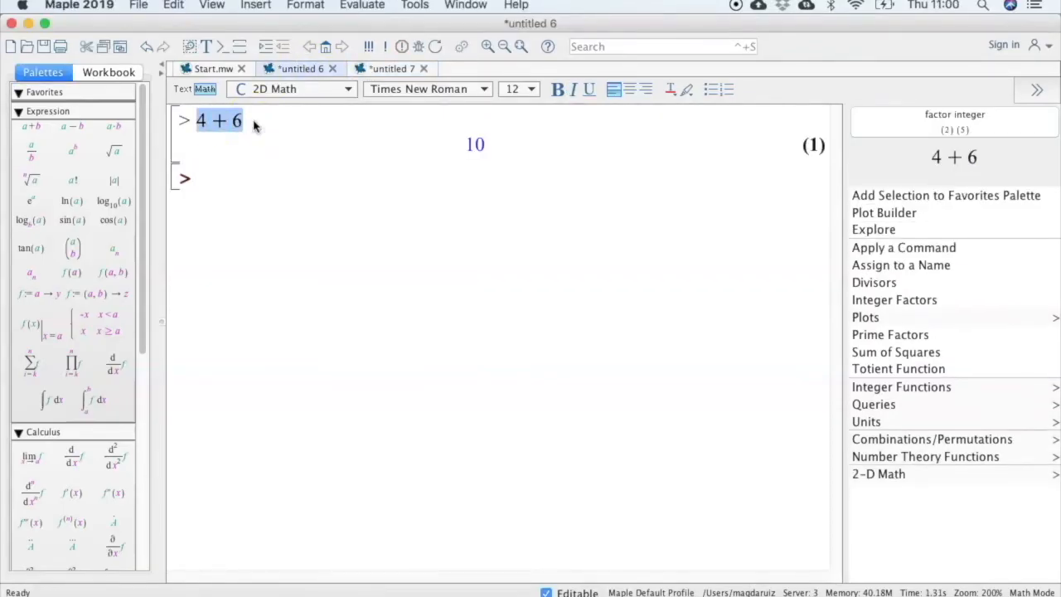
right_click(206, 122)
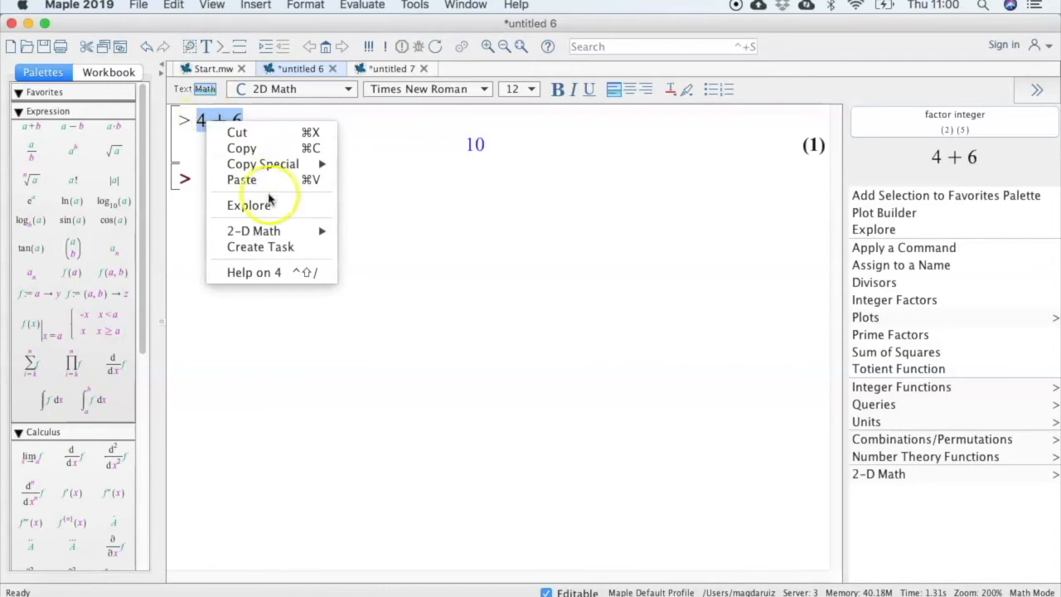
mouse_move(257, 231)
mouse_move(357, 232)
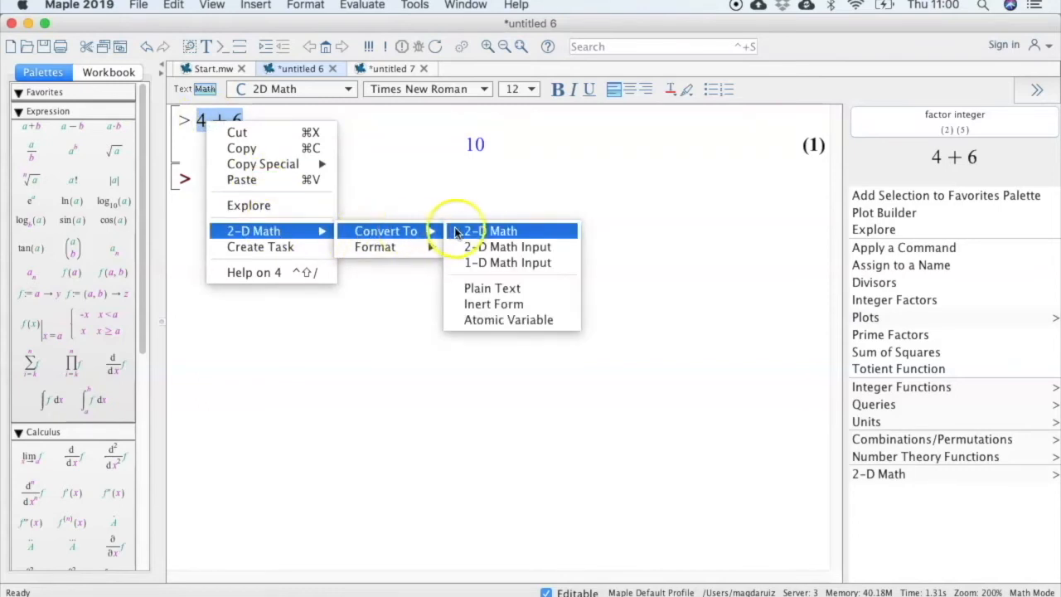
click(478, 263)
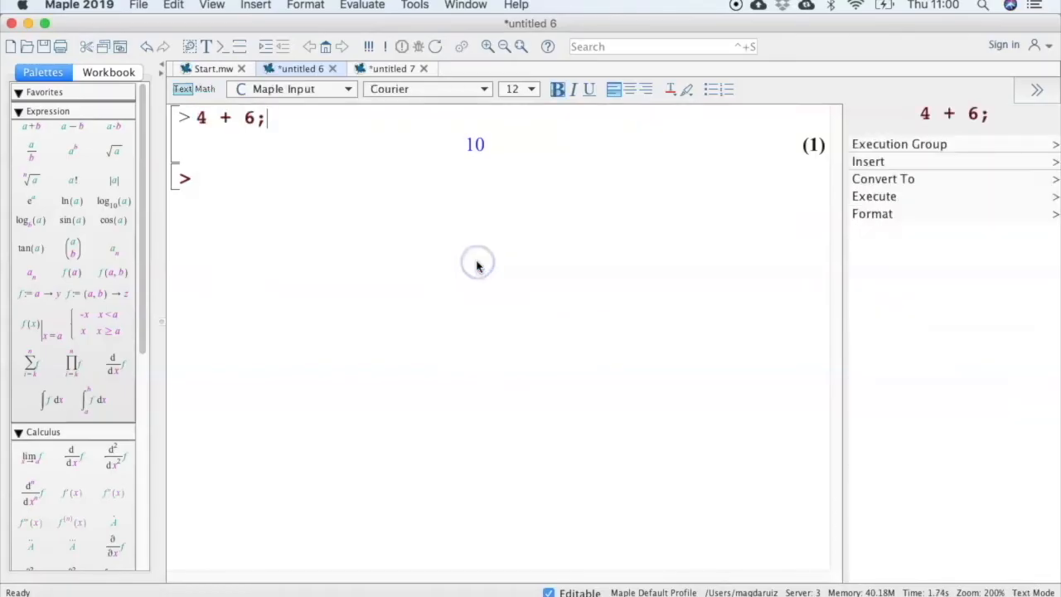
Compare the converted worksheet expression and its output with the same calculation in the document.
click(266, 119)
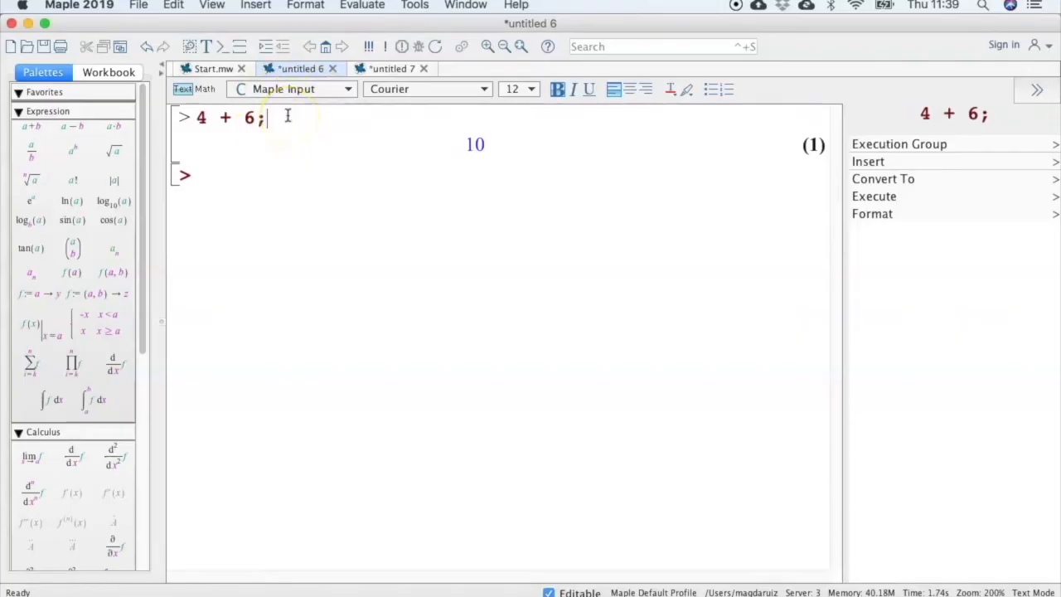
click(386, 68)
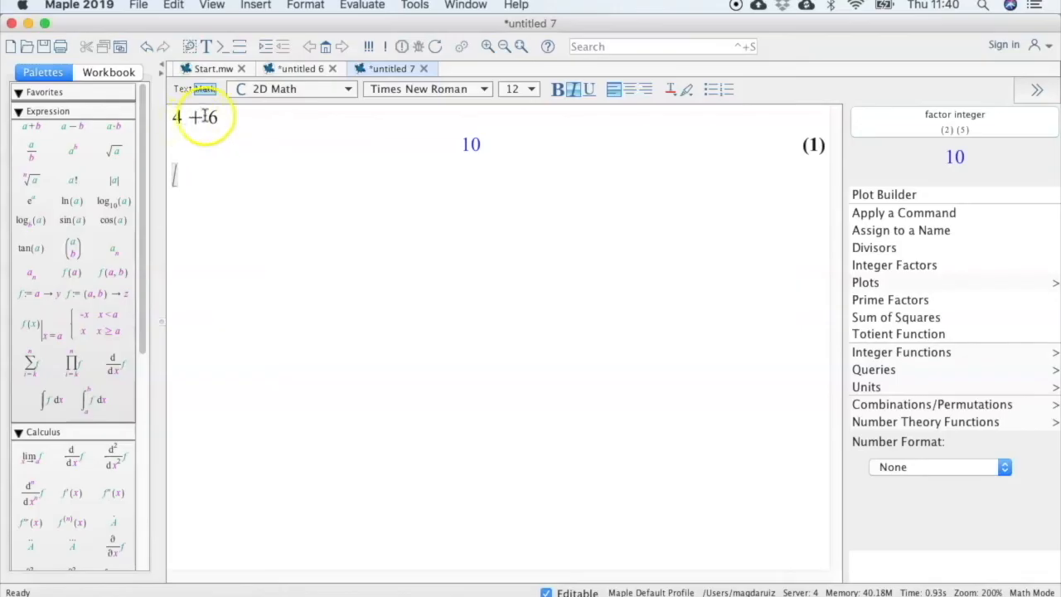
click(286, 69)
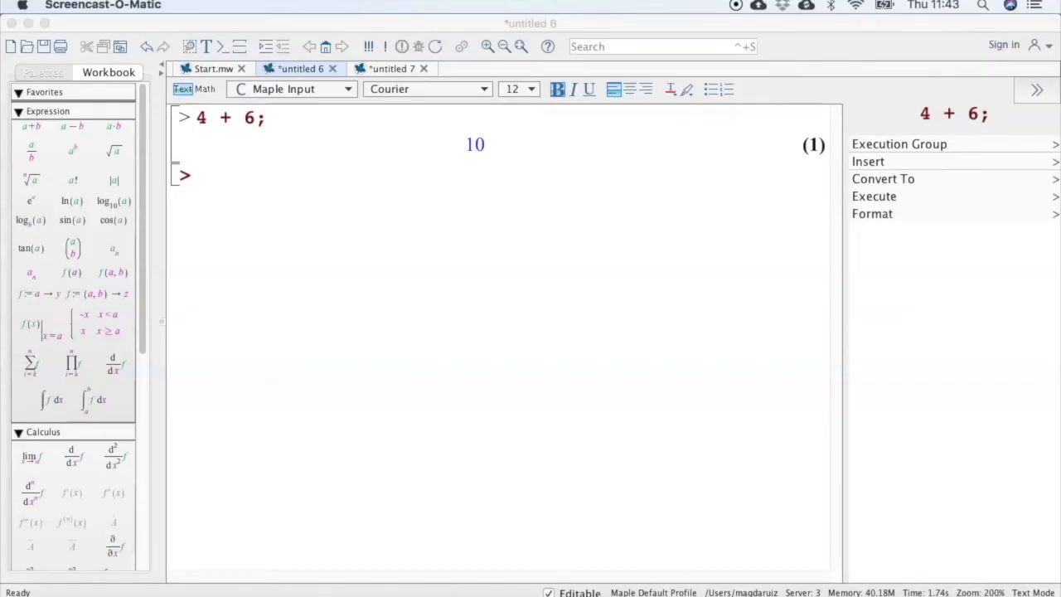
click(522, 201)
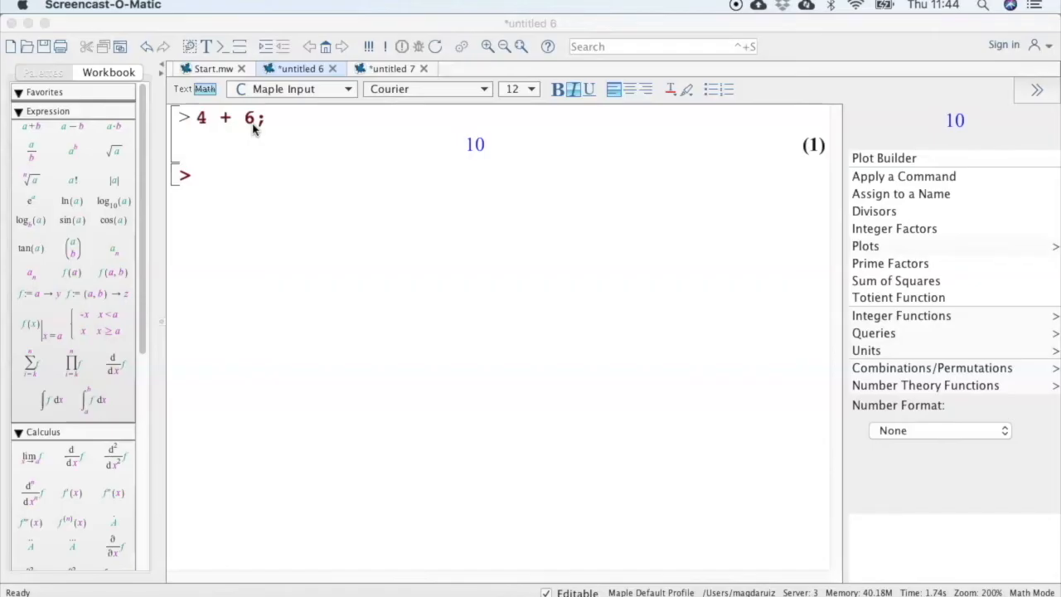
click(254, 130)
click(258, 135)
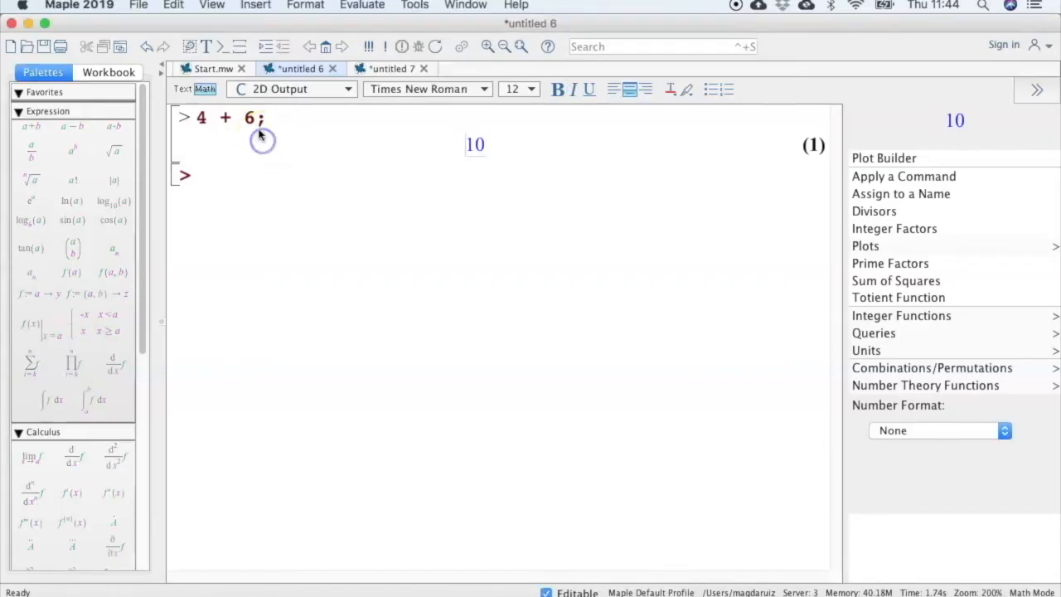
click(410, 7)
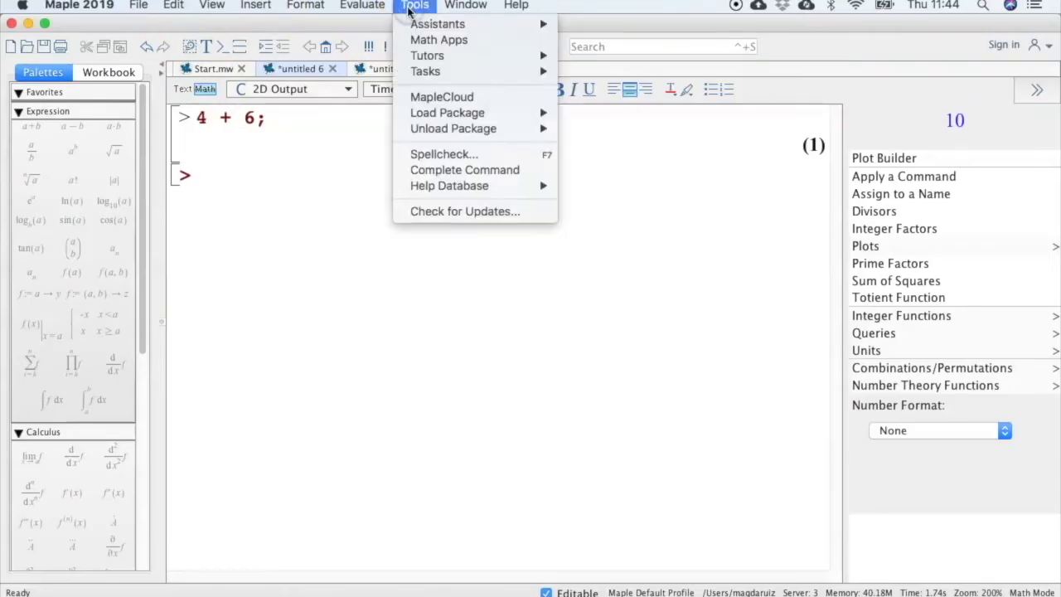
mouse_move(454, 186)
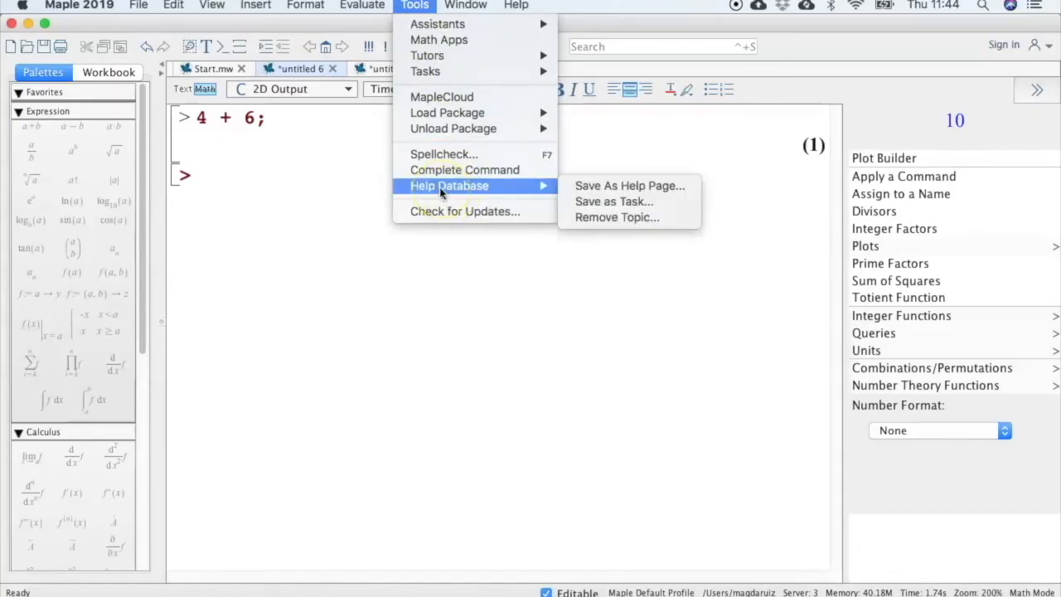
click(440, 187)
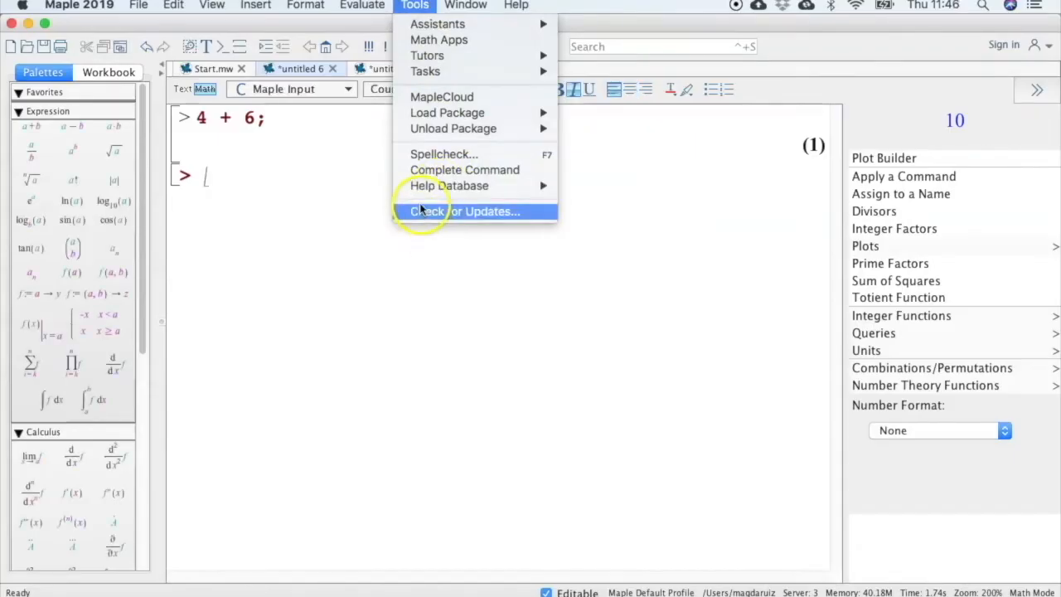
click(421, 200)
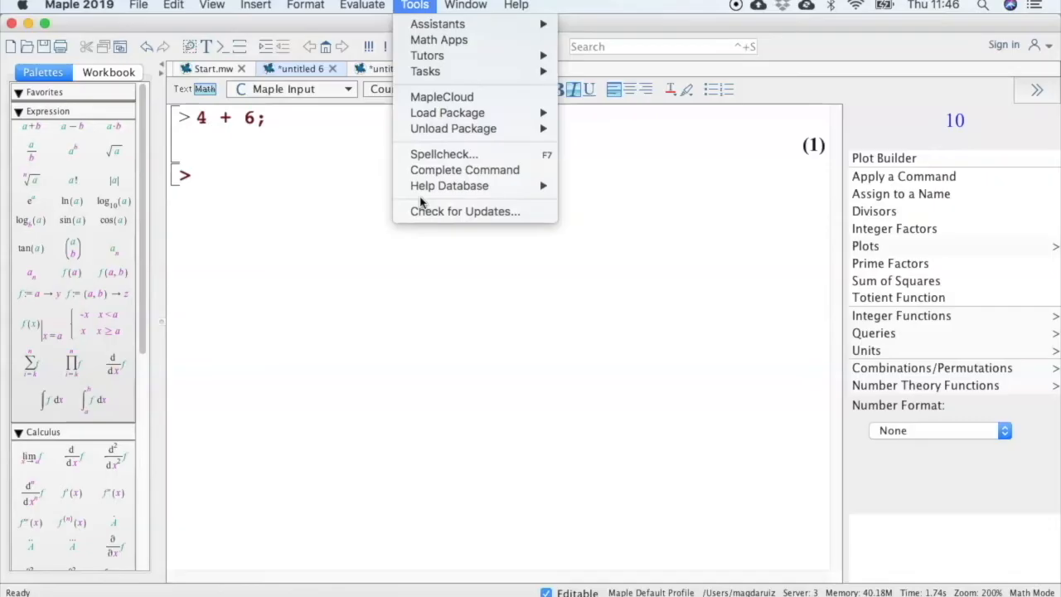
Set the input display preference to Maple Notation and apply the change.
mouse_move(94, 7)
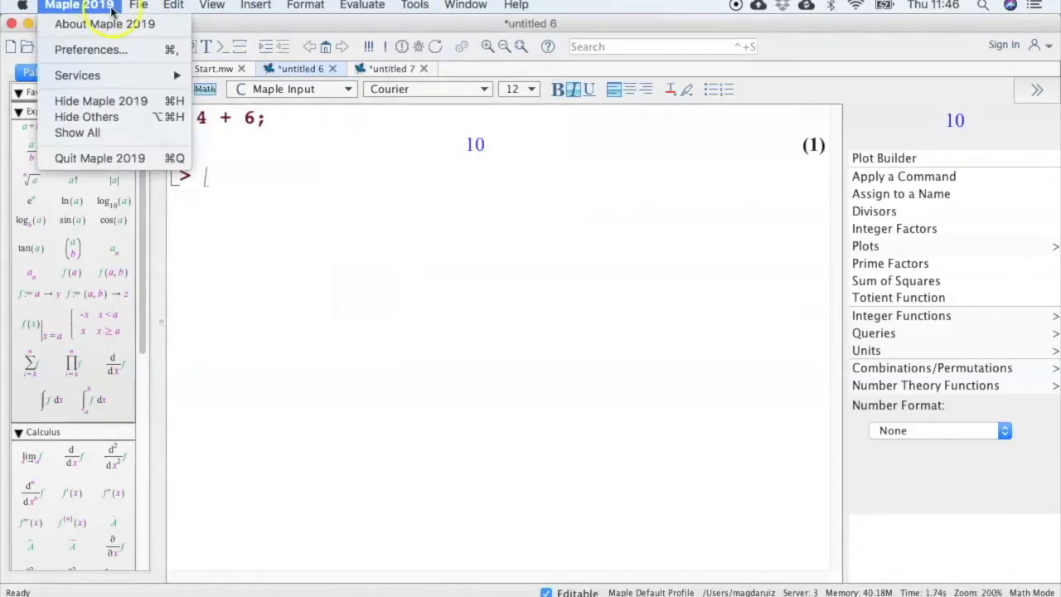
click(87, 50)
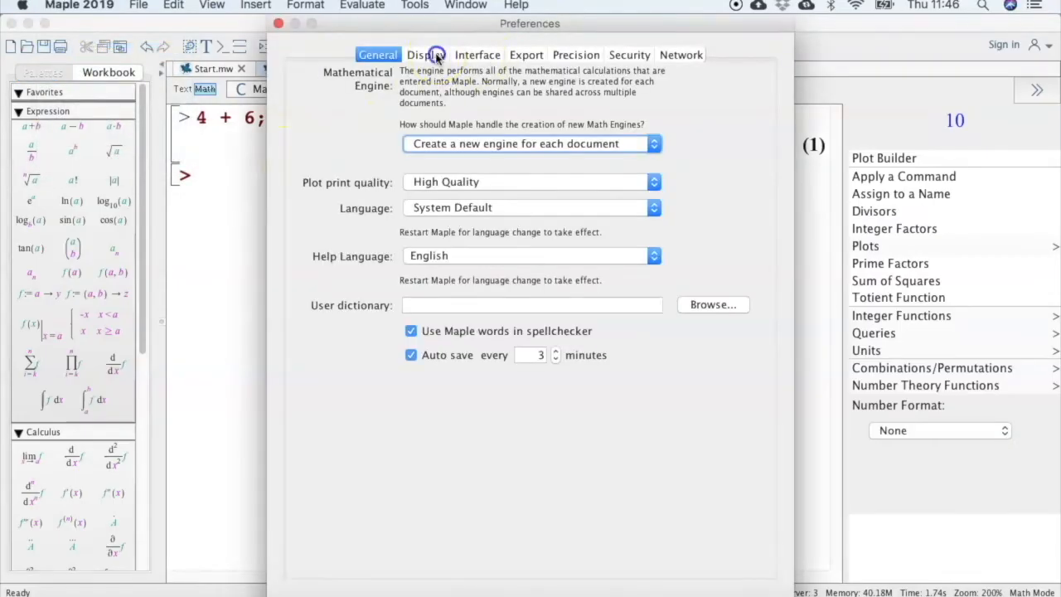
click(434, 55)
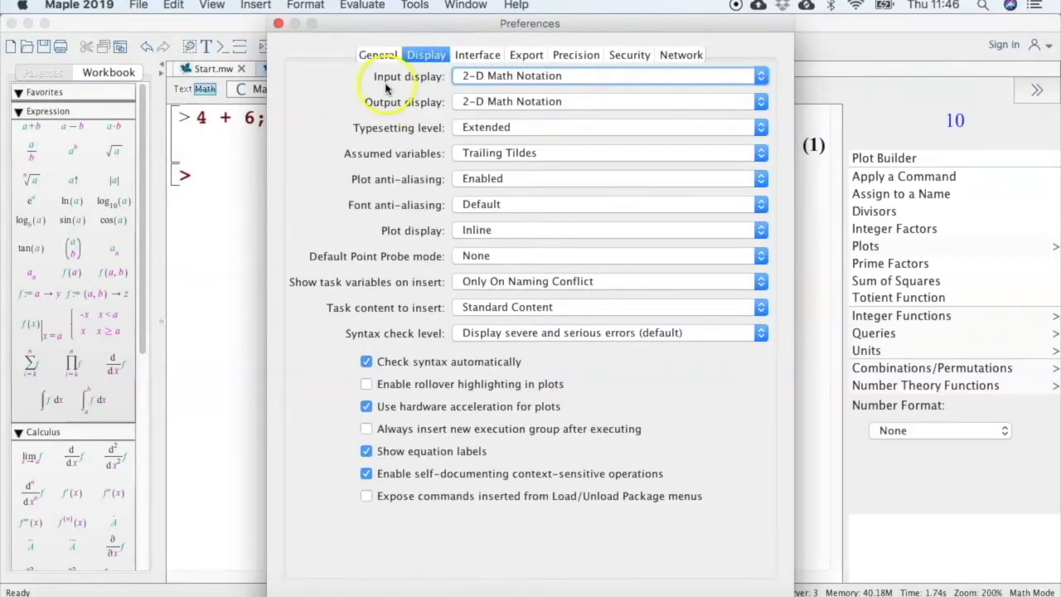
click(762, 78)
click(718, 66)
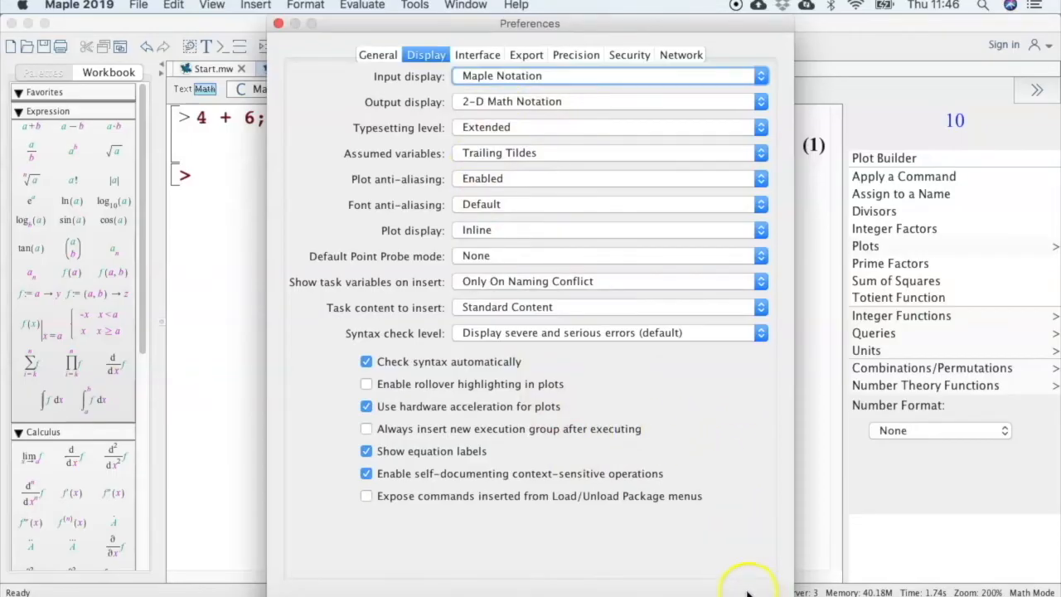
drag(717, 26, 618, 27)
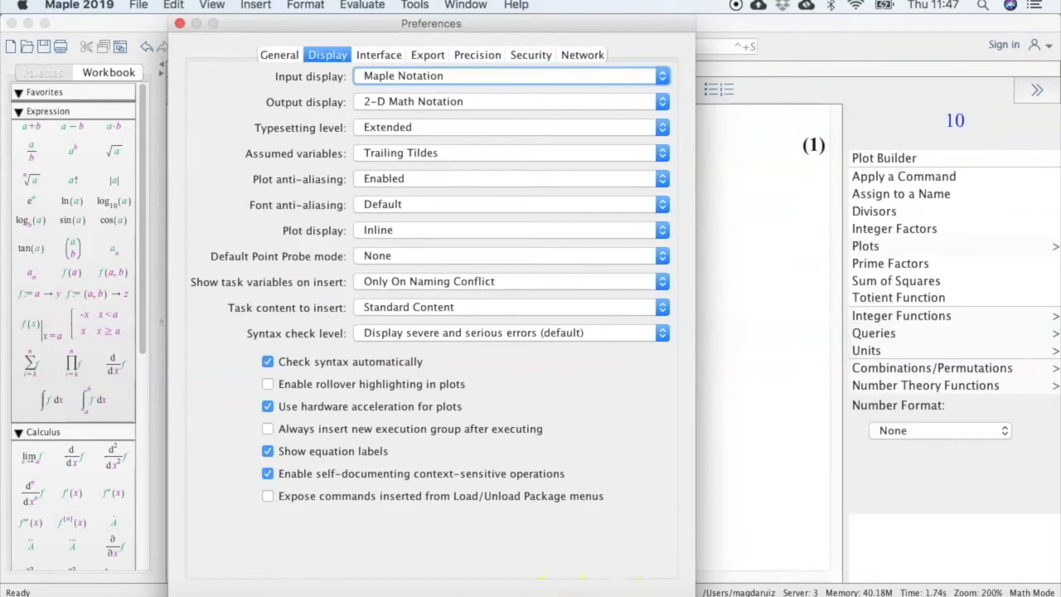
click(616, 595)
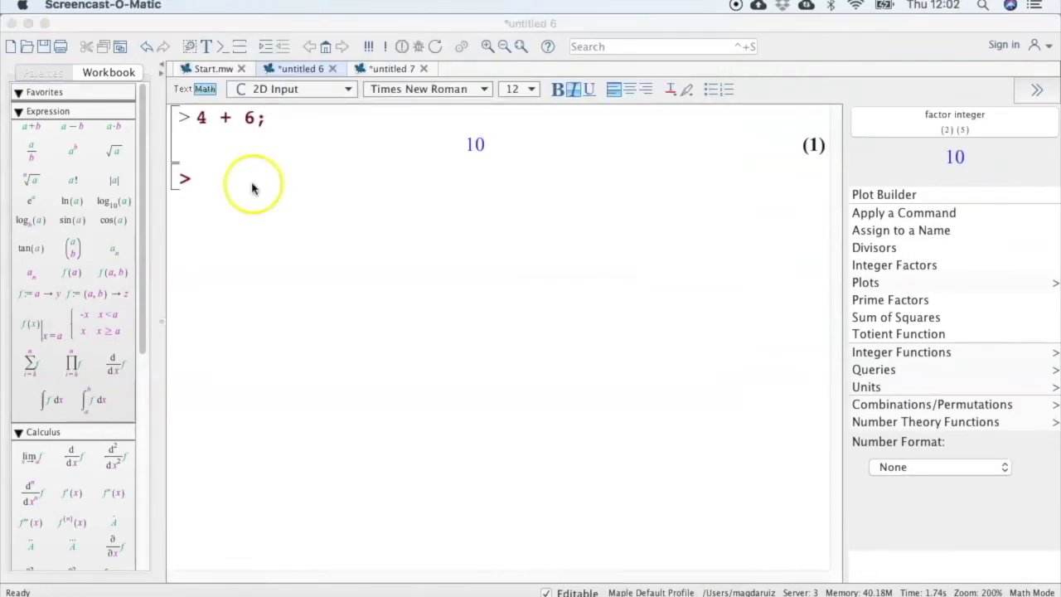
Enter 34*57 at the next worksheet prompt and evaluate it.
click(214, 180)
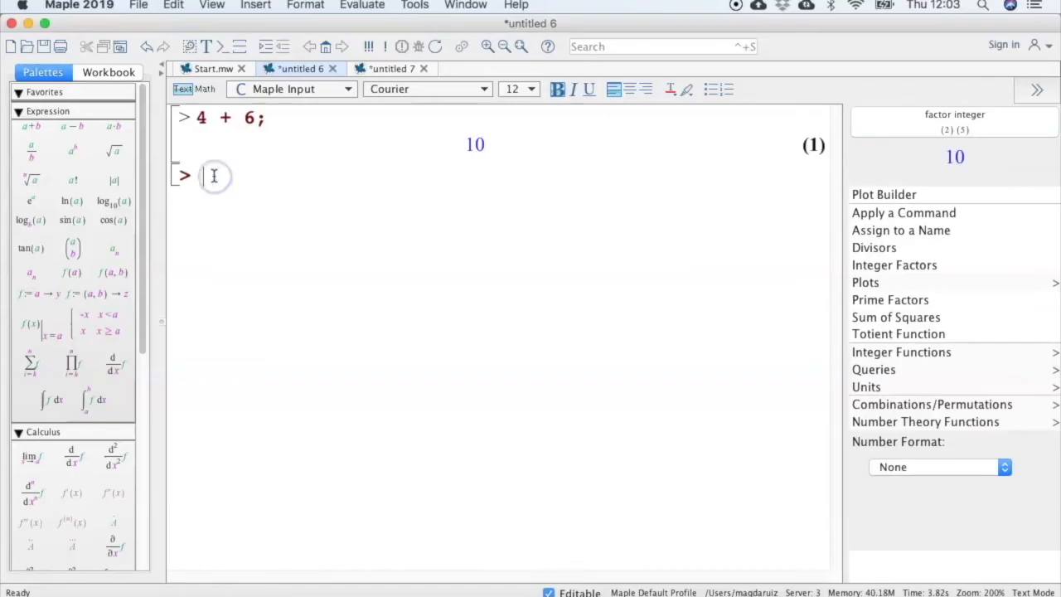
text(34*57)
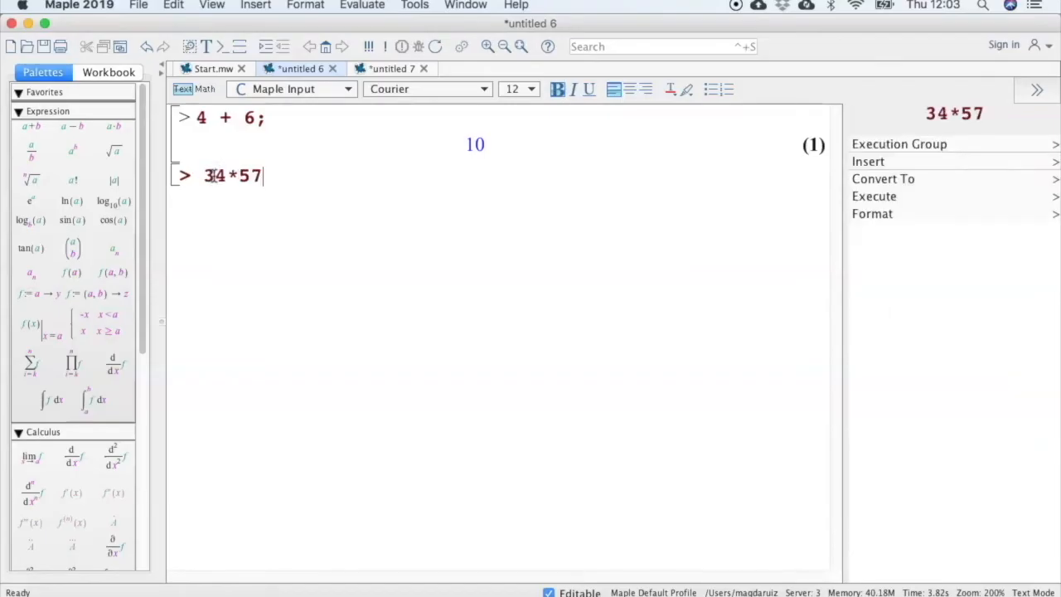
key(Return)
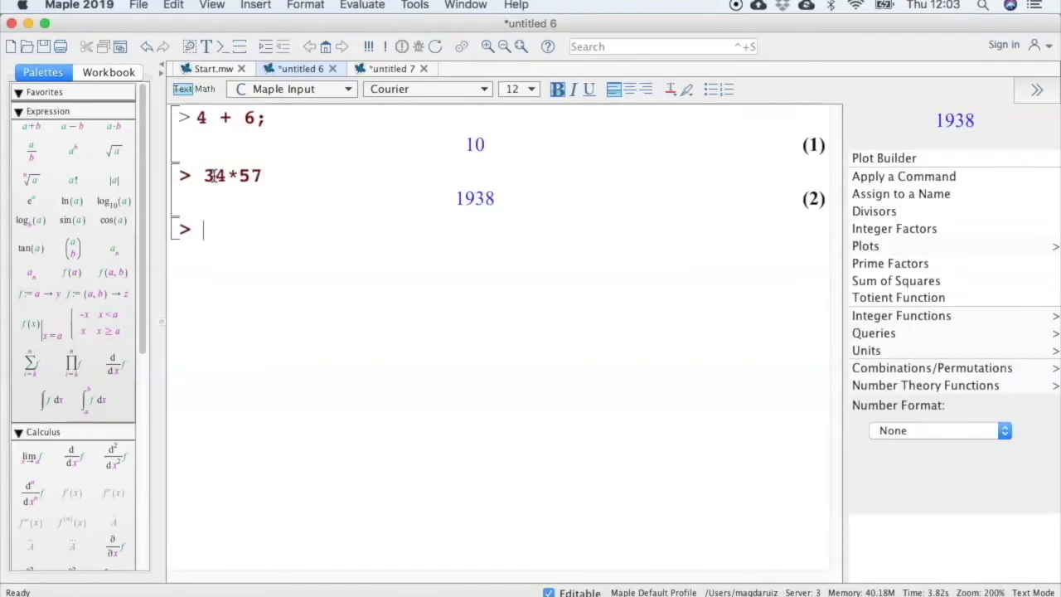
Examine the notation of the 34*57 input and its output in the worksheet, selecting each in turn.
click(266, 120)
click(264, 174)
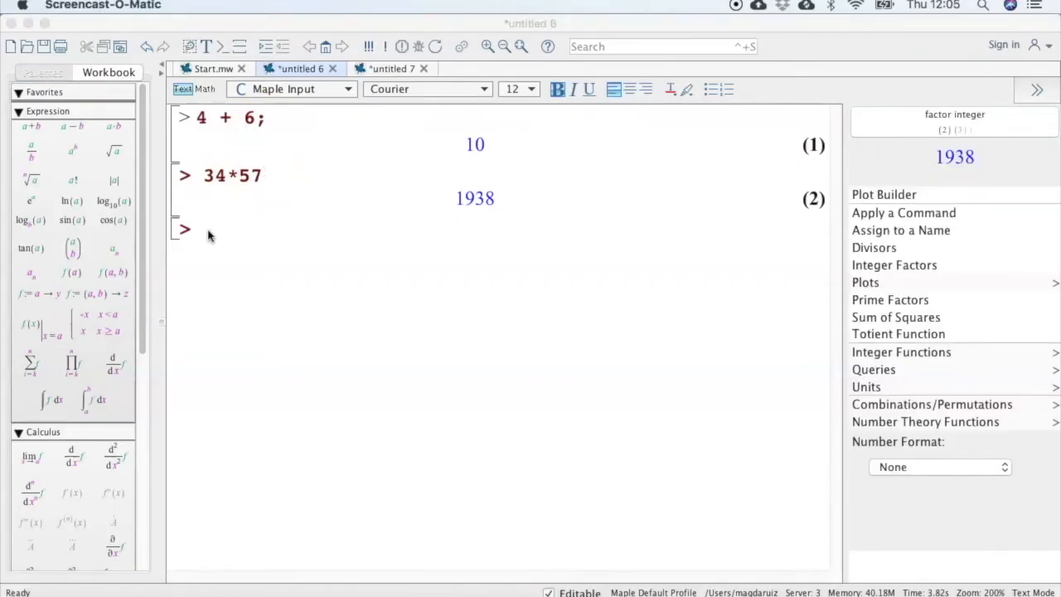
click(208, 229)
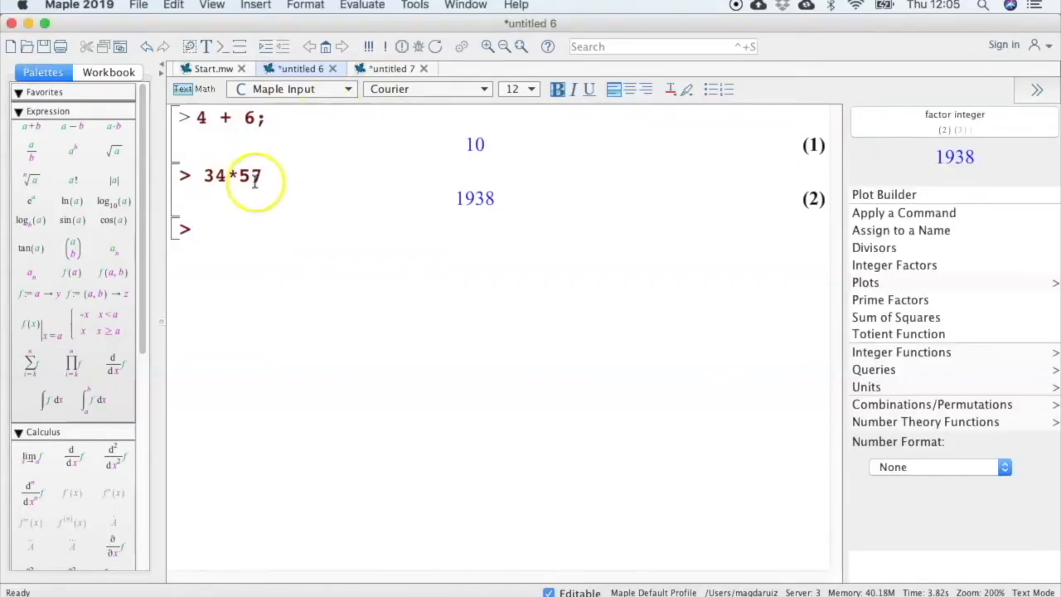
drag(206, 174, 266, 174)
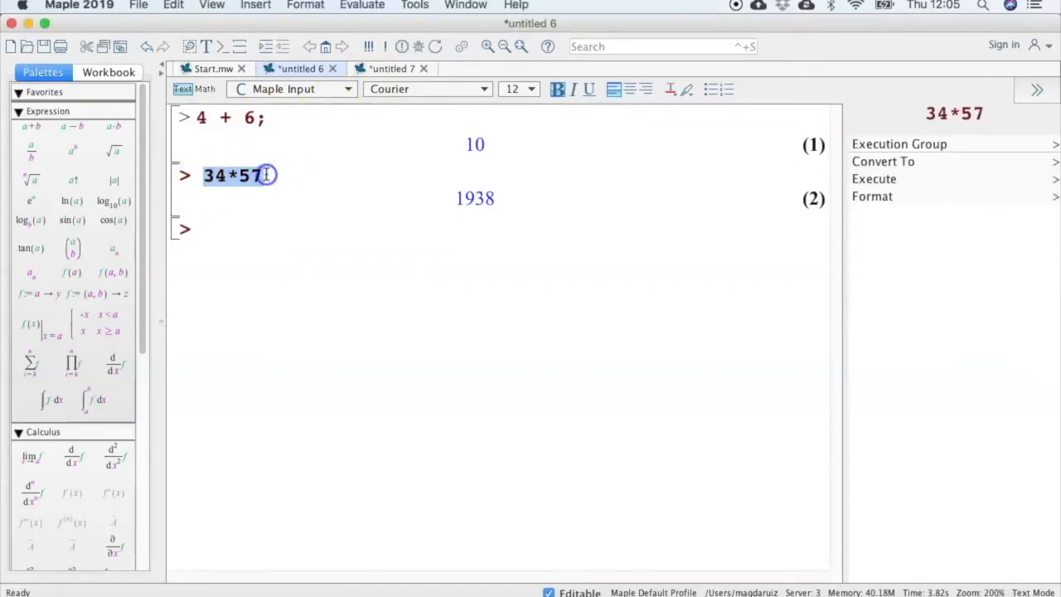
drag(450, 204, 504, 202)
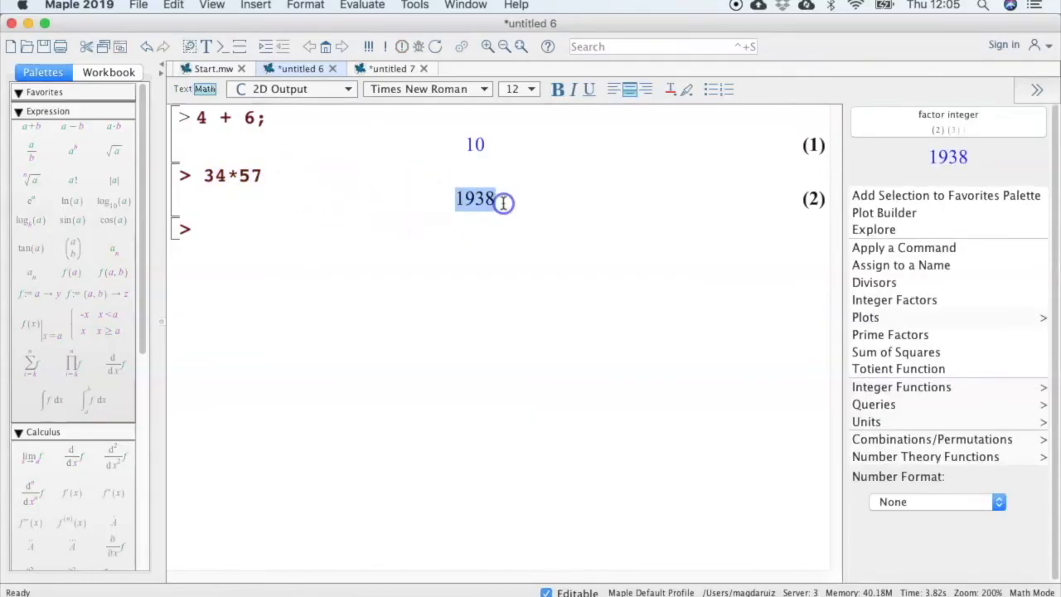
Switch to the document containing the 4 + 6 calculation and evaluate 34*57 below it.
click(379, 69)
click(189, 147)
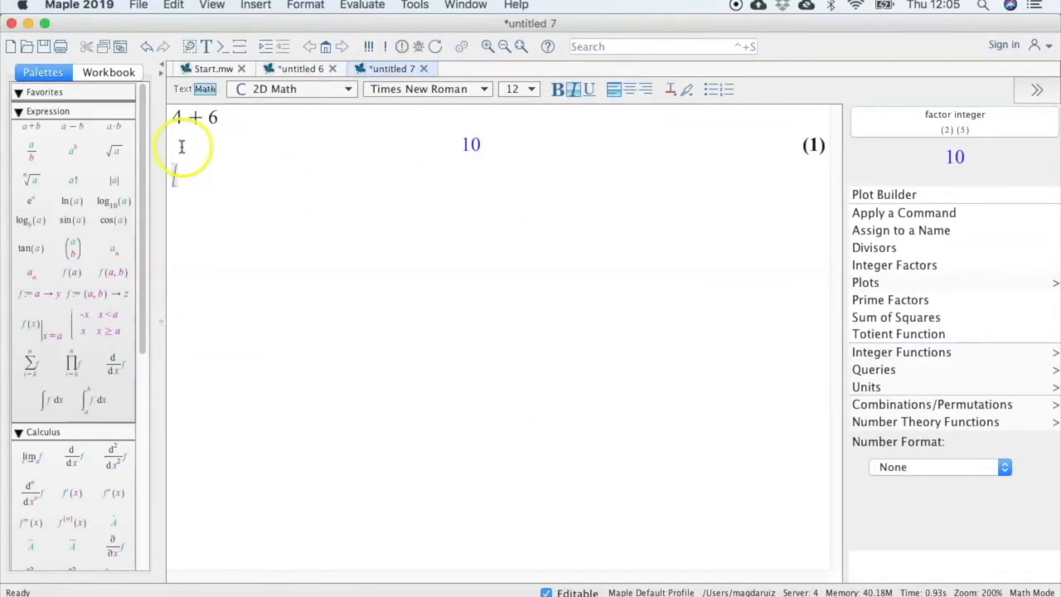
text(34*5)
text(7)
key(Return)
Compare how the 34*57 multiplication is displayed in the document and in the worksheet.
click(464, 204)
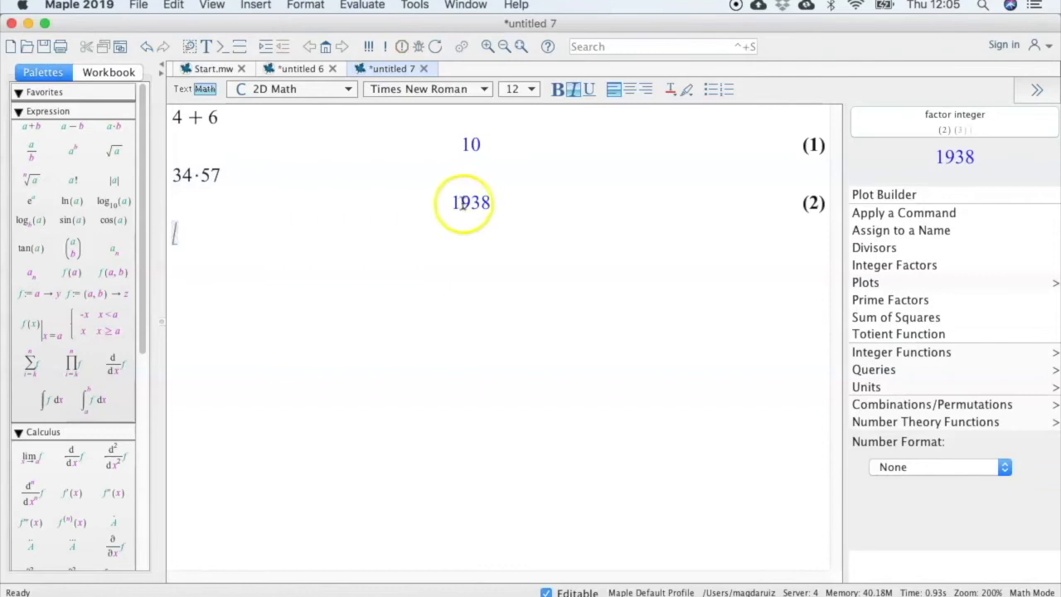
click(286, 69)
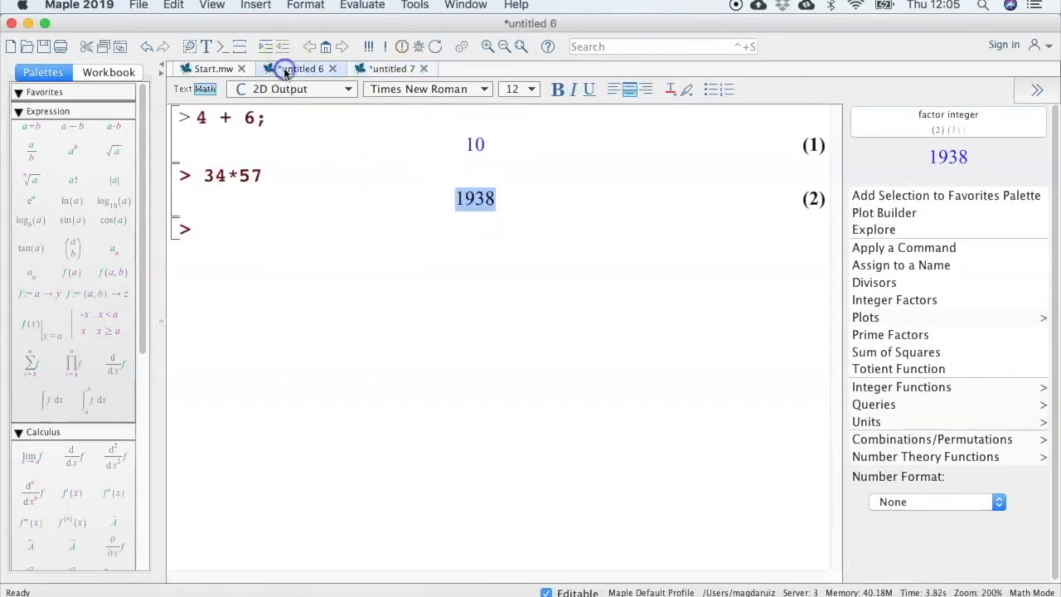
click(378, 69)
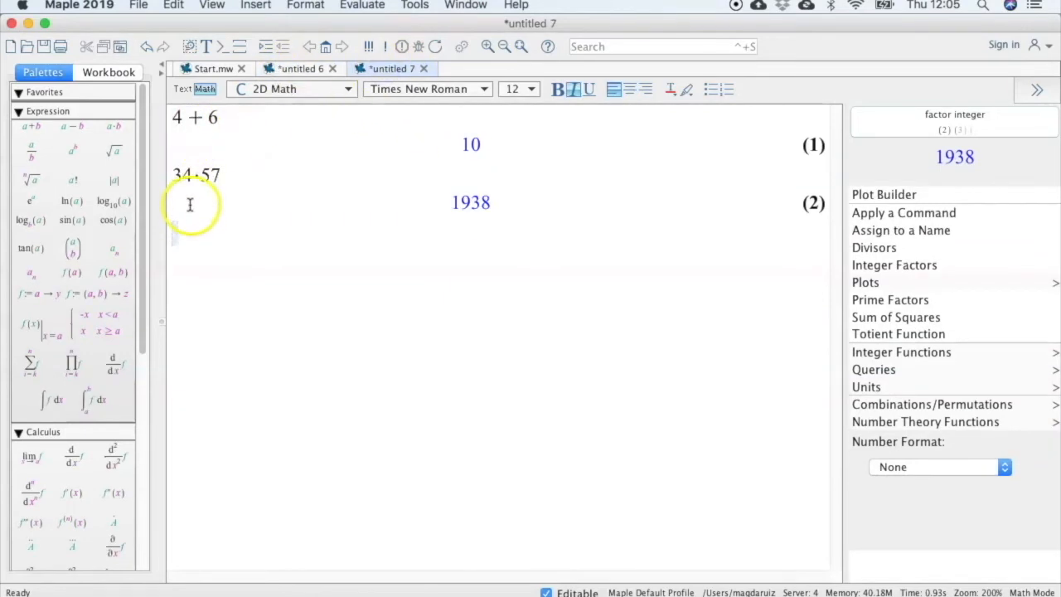
click(290, 69)
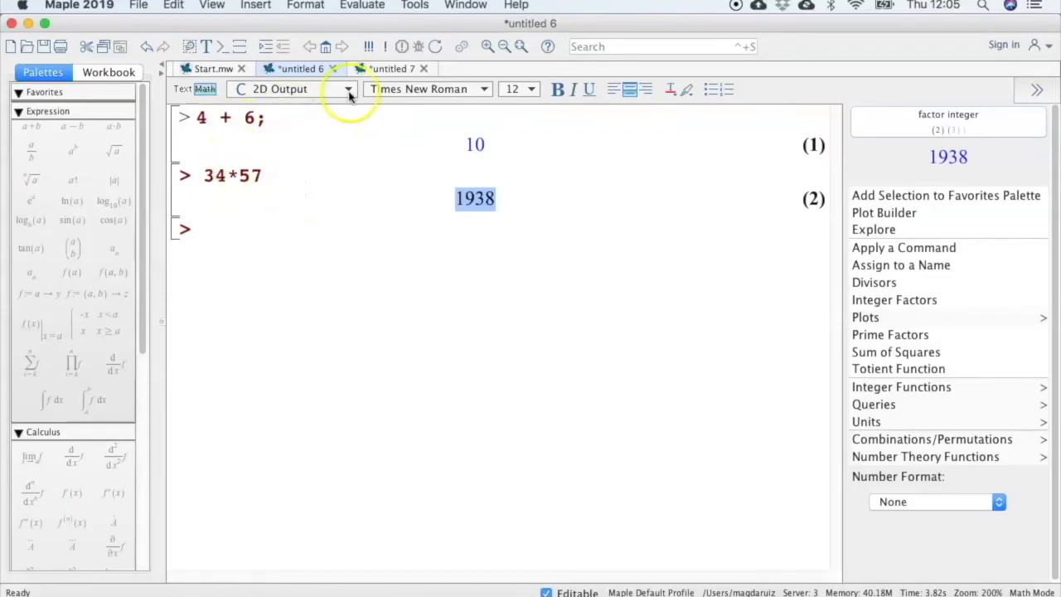
click(393, 69)
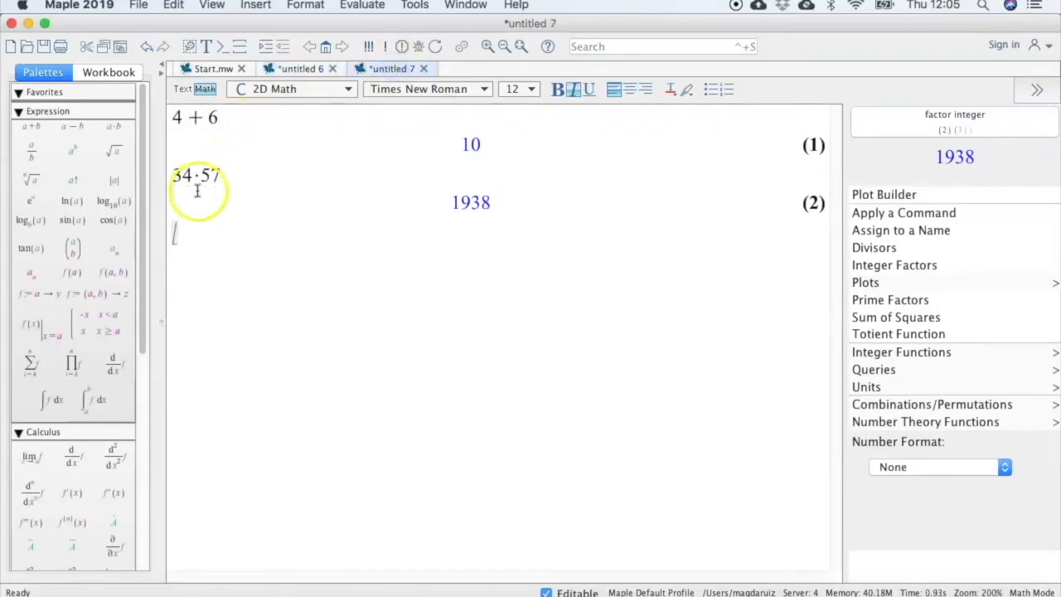
click(302, 72)
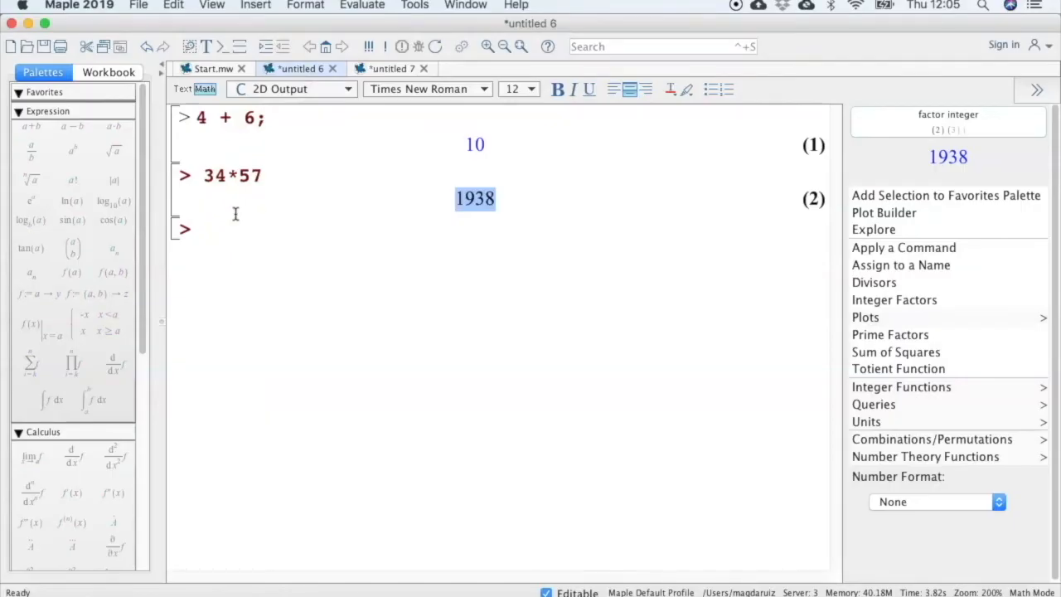
Evaluate 57/6 in the worksheet with a colon suppressing its output, and recall the last result with %.
click(225, 229)
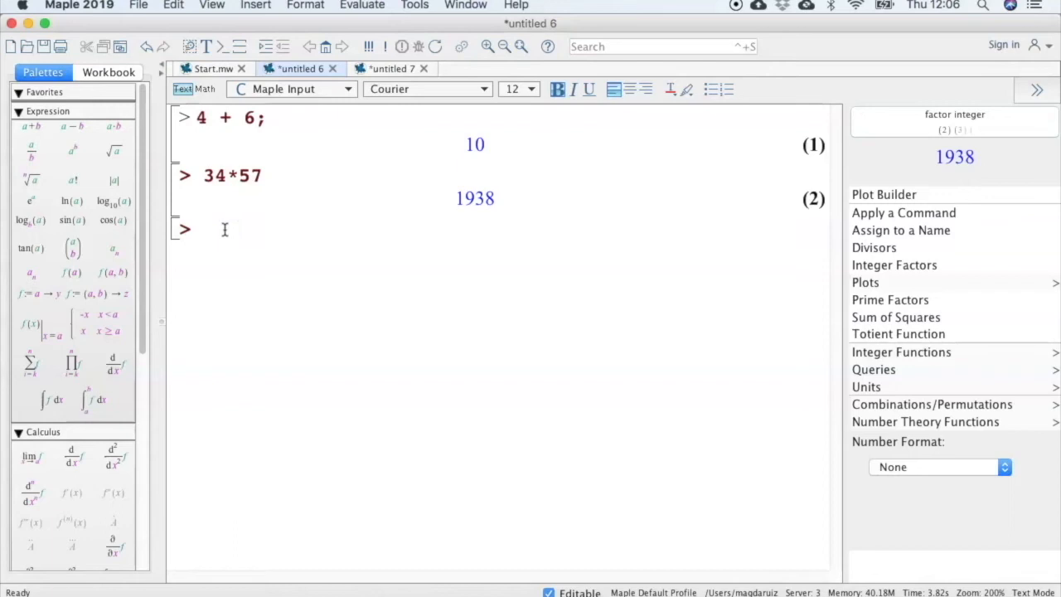
text(57)
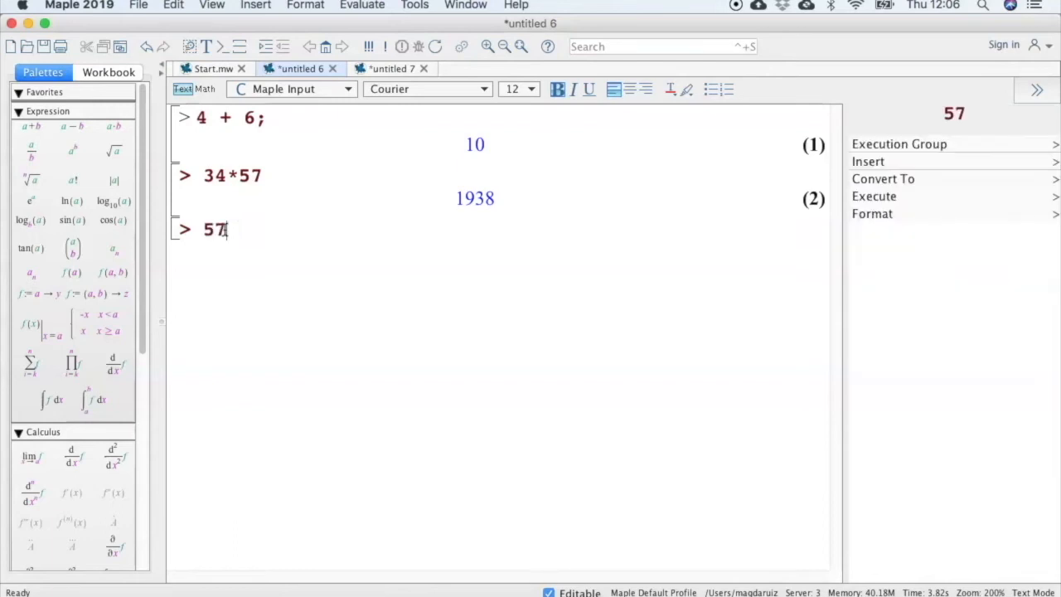
text(/6)
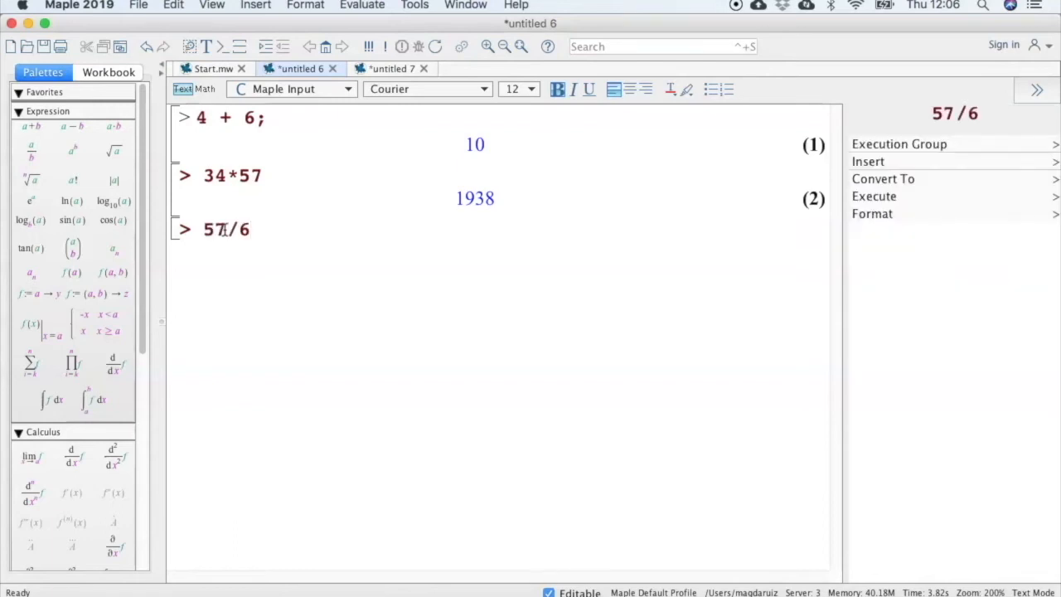
text(:)
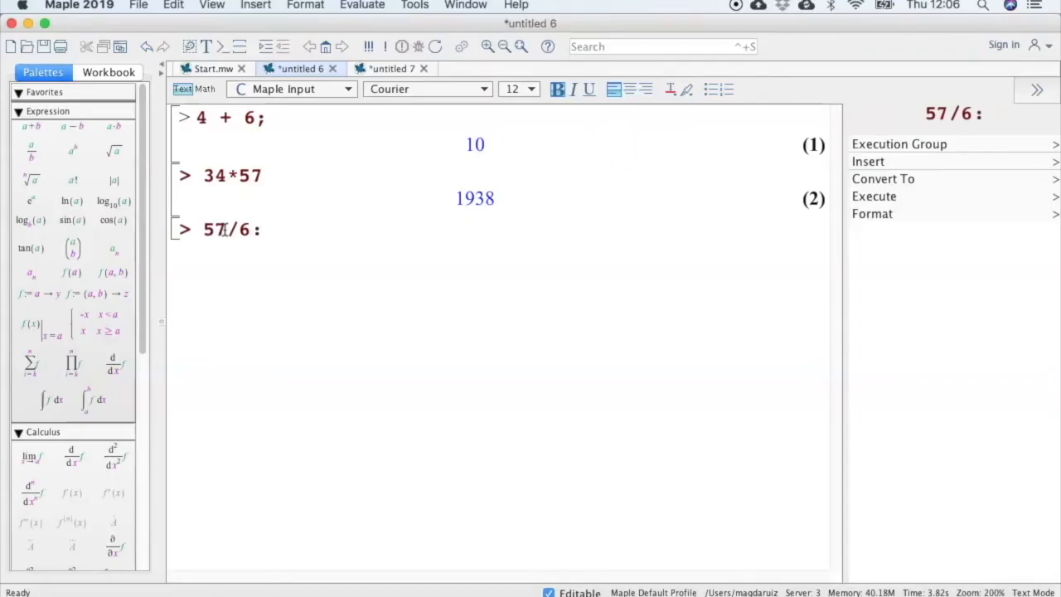
key(Return)
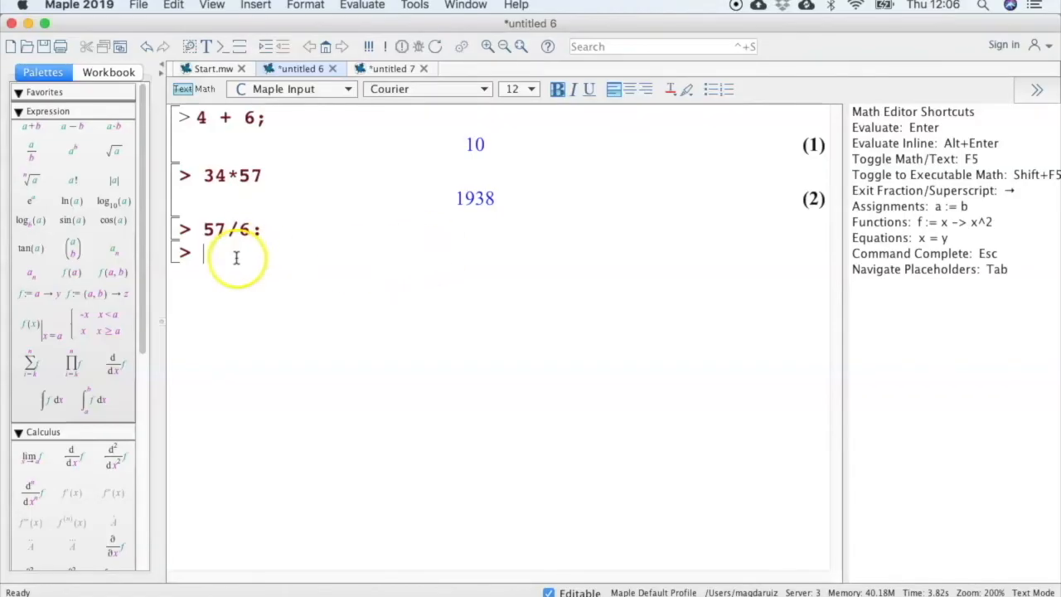
text(%)
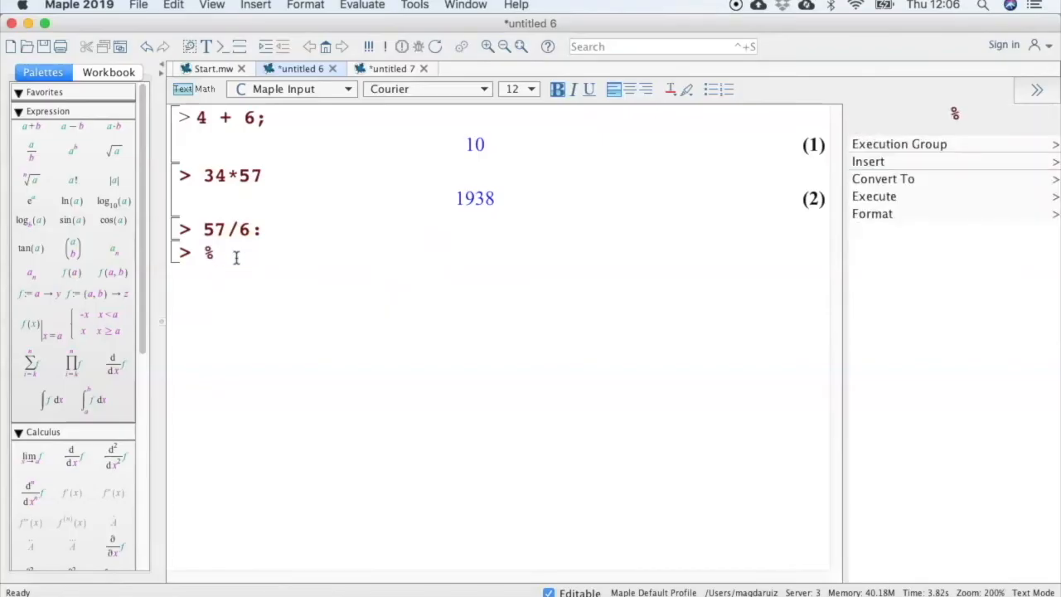
key(Return)
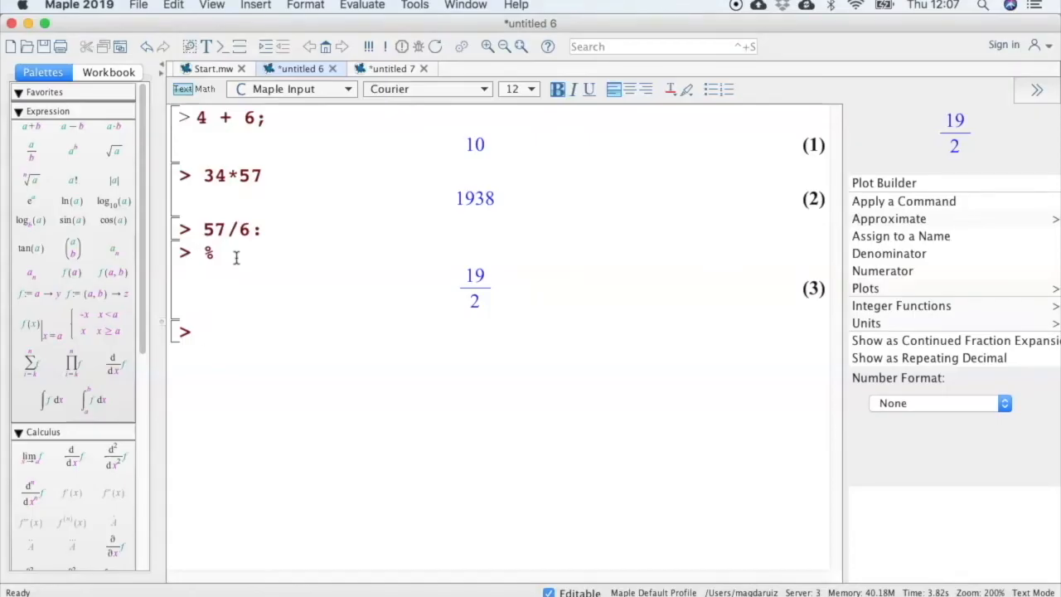
Switch to the document and evaluate 57/6 on its next line.
click(383, 70)
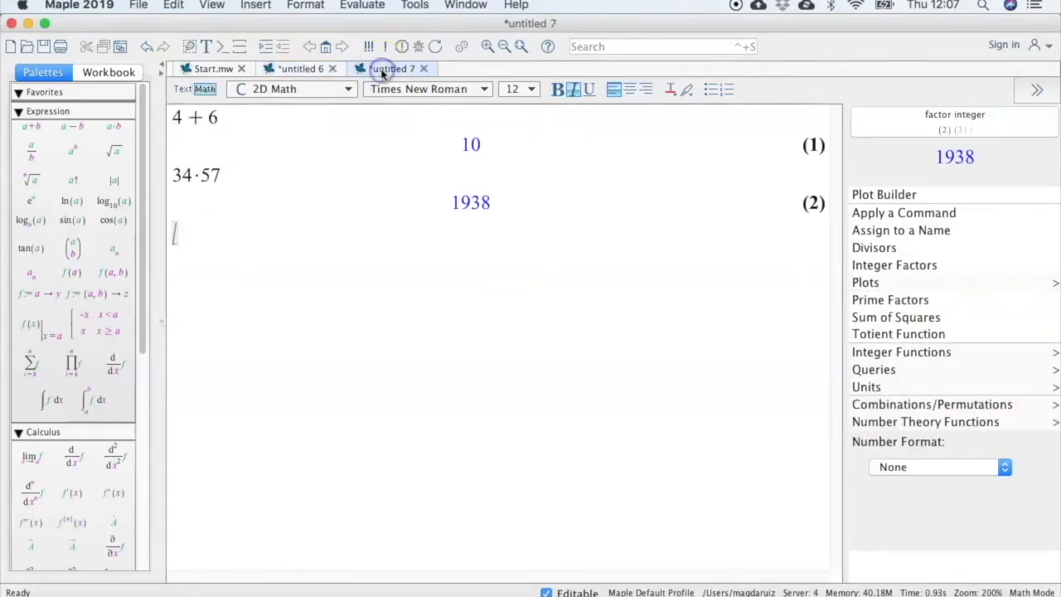
text(57/6)
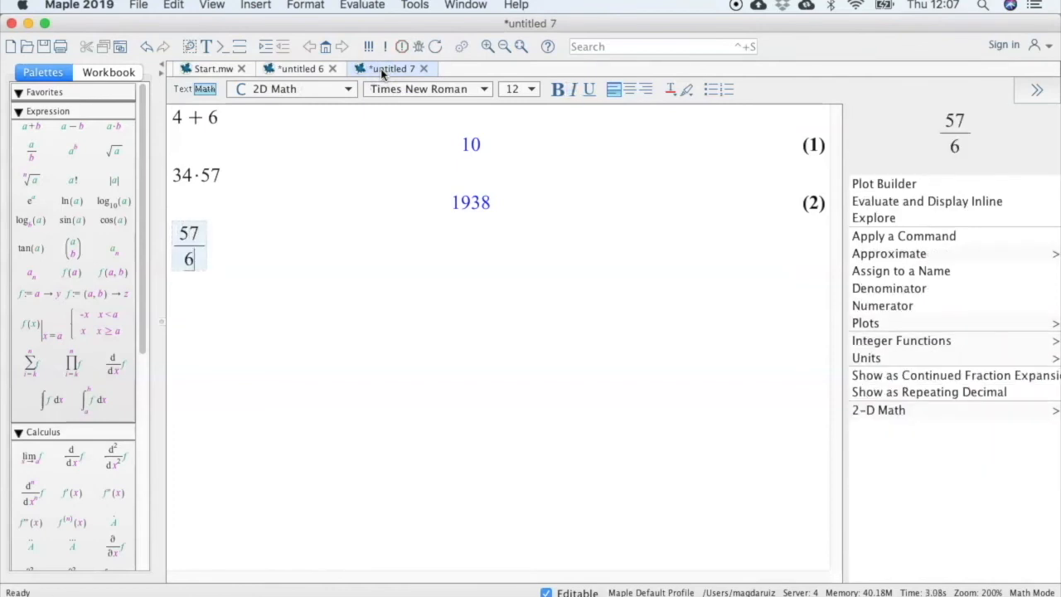
key(Return)
Compare the 57/6 fraction in the document with the same division in the worksheet.
click(289, 71)
click(386, 69)
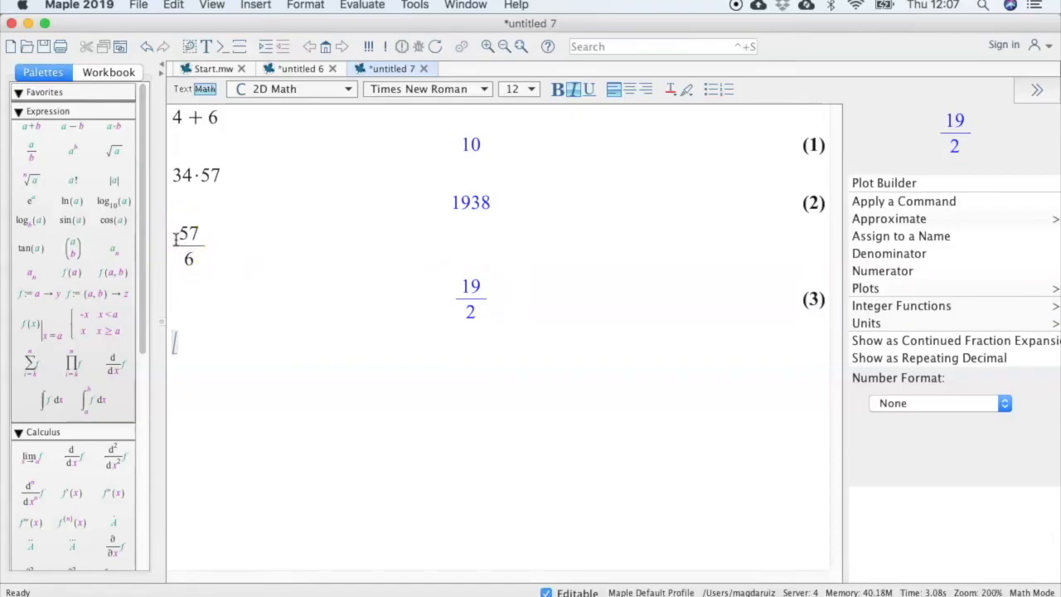
drag(174, 239, 201, 255)
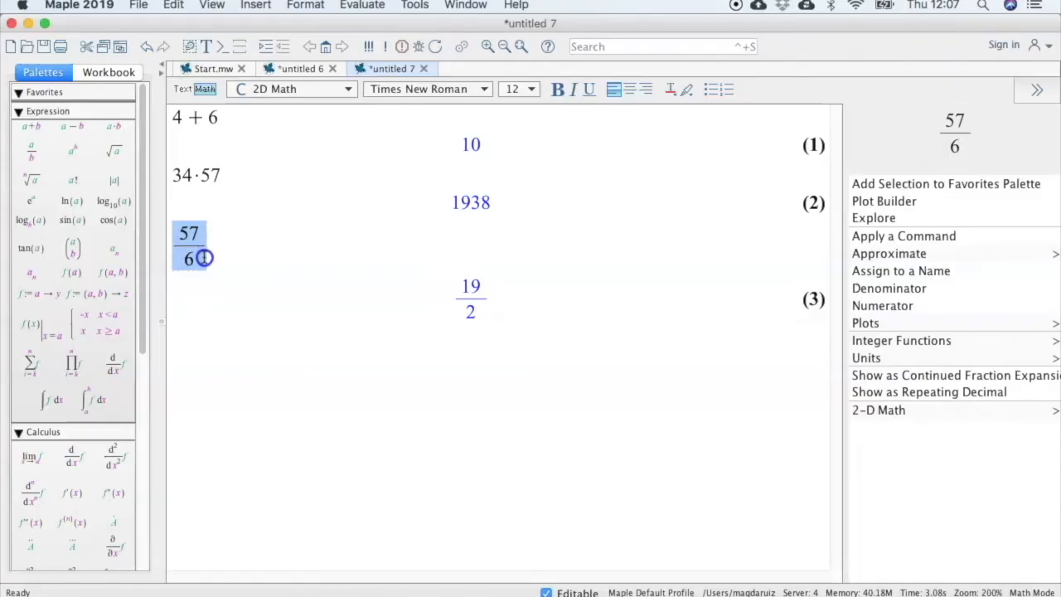
click(308, 70)
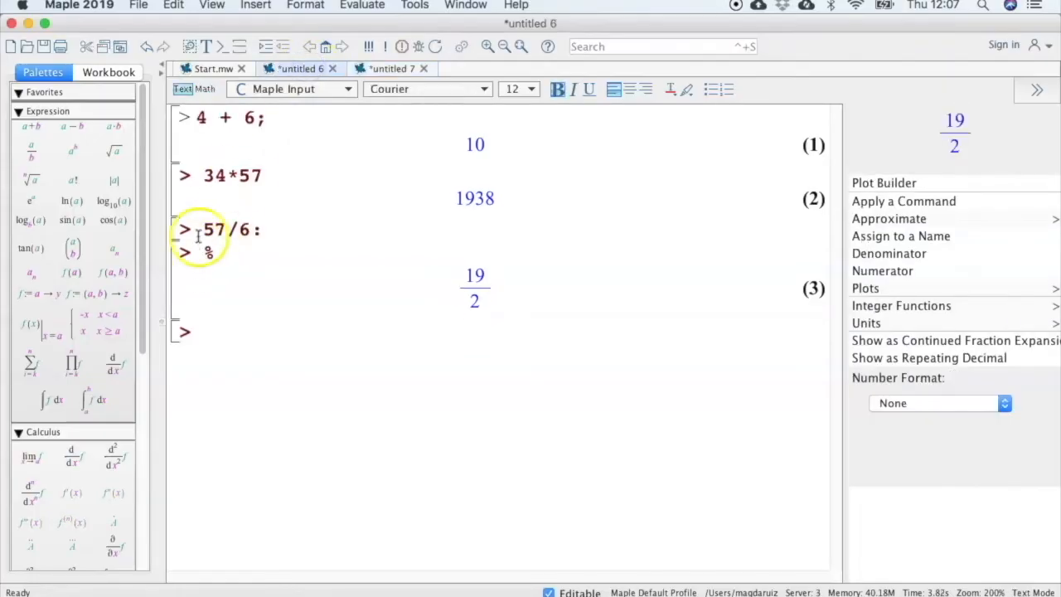
In the document, suppress the output of 57/6 with a colon and recall the last result with % on the next line.
drag(204, 228, 260, 230)
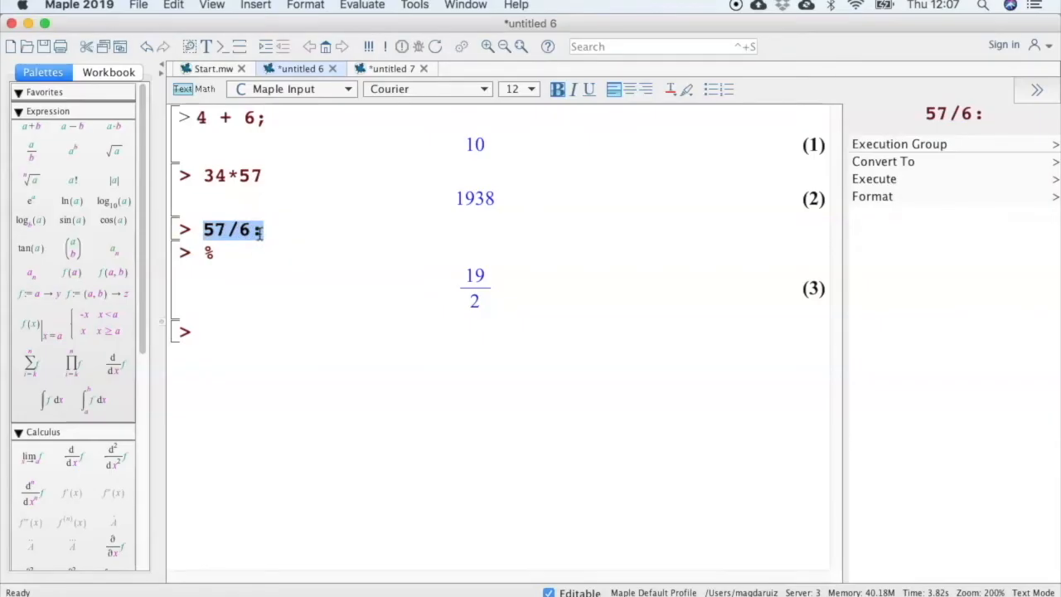
click(394, 70)
click(201, 247)
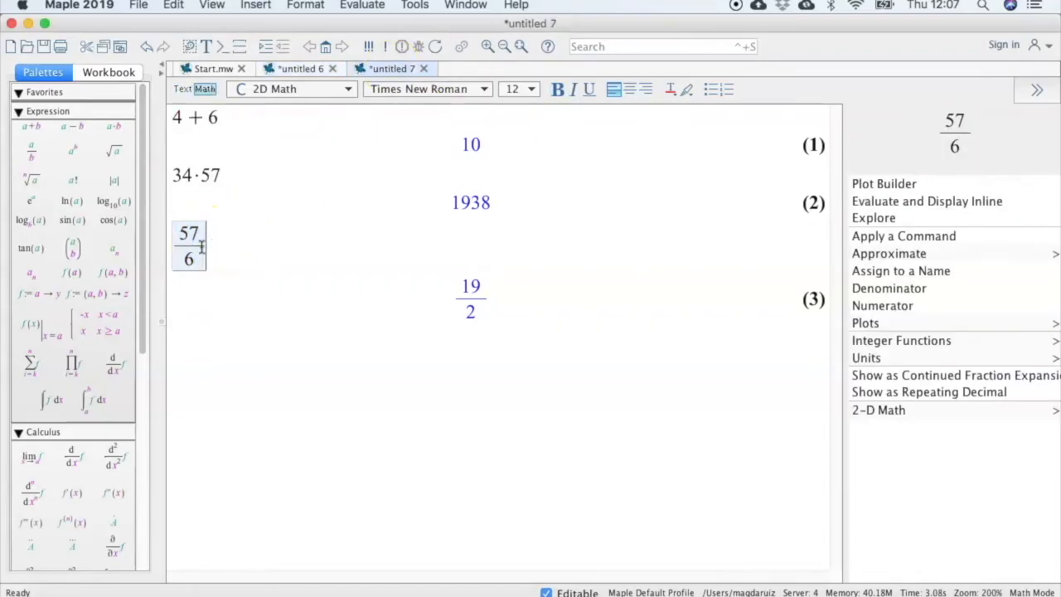
text(:)
key(Return)
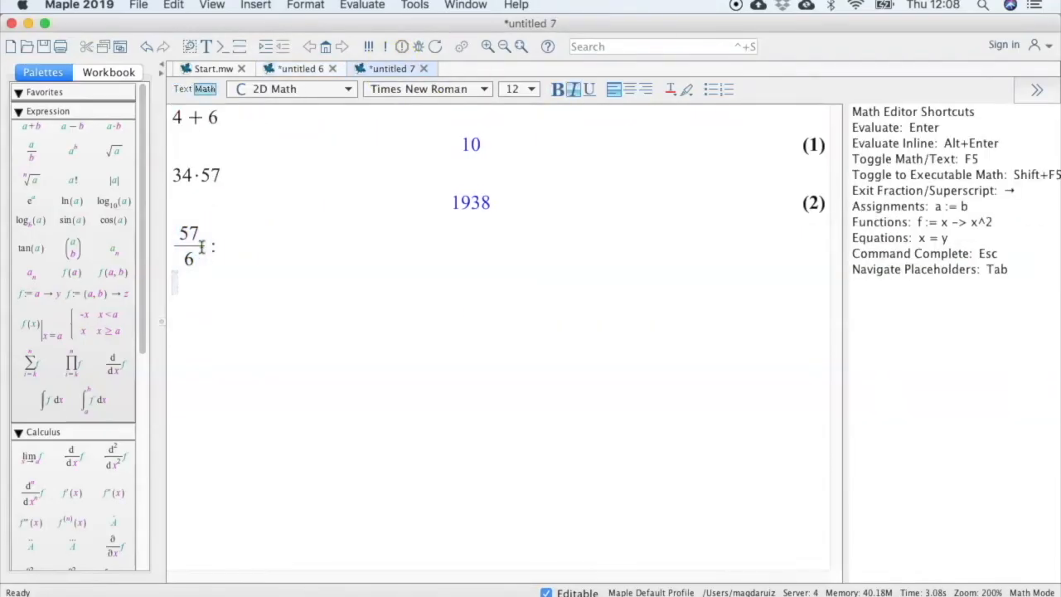
text(%)
key(Return)
click(181, 283)
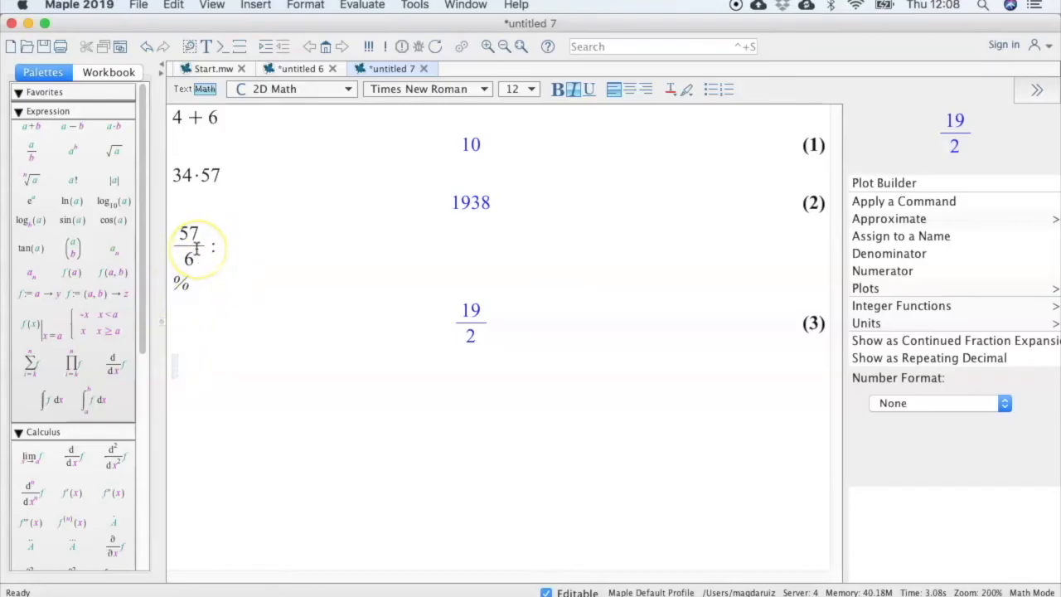
Switch to the worksheet and insert the text line "Maple como calculadora" above the 4 + 6 calculation.
click(292, 70)
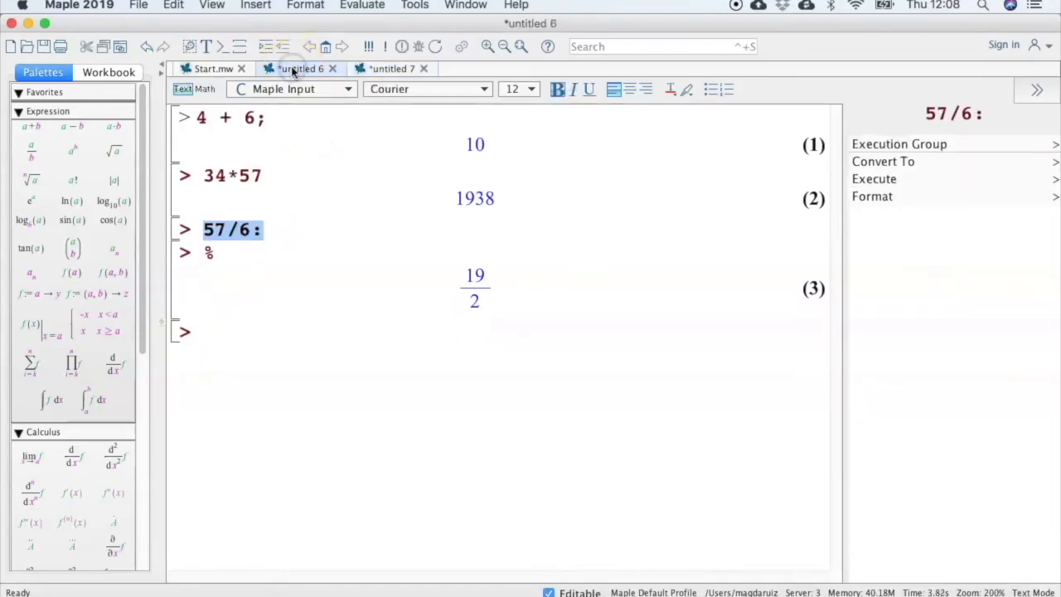
click(203, 335)
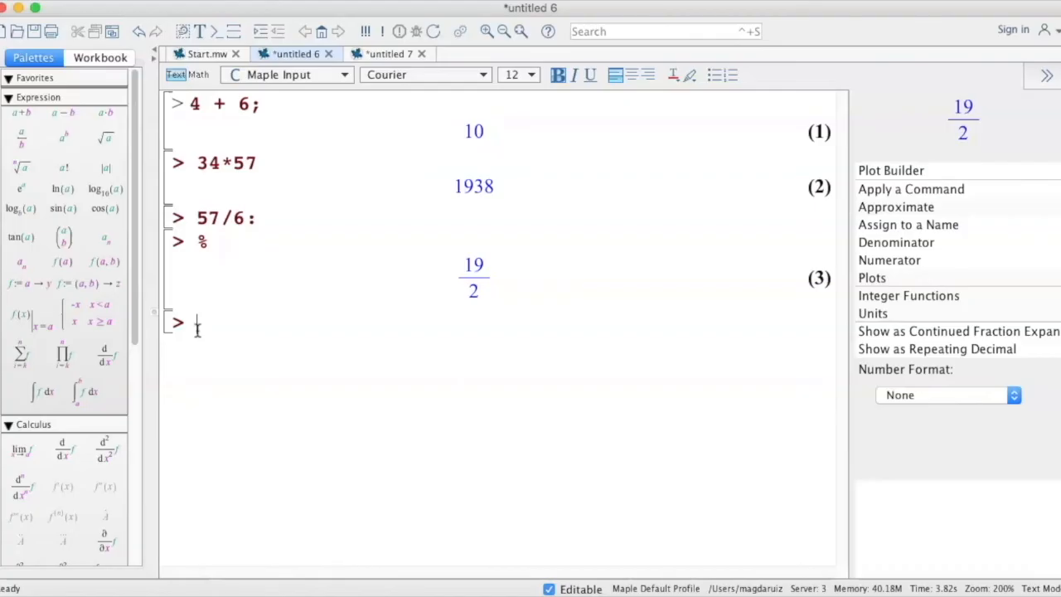
click(197, 327)
click(190, 106)
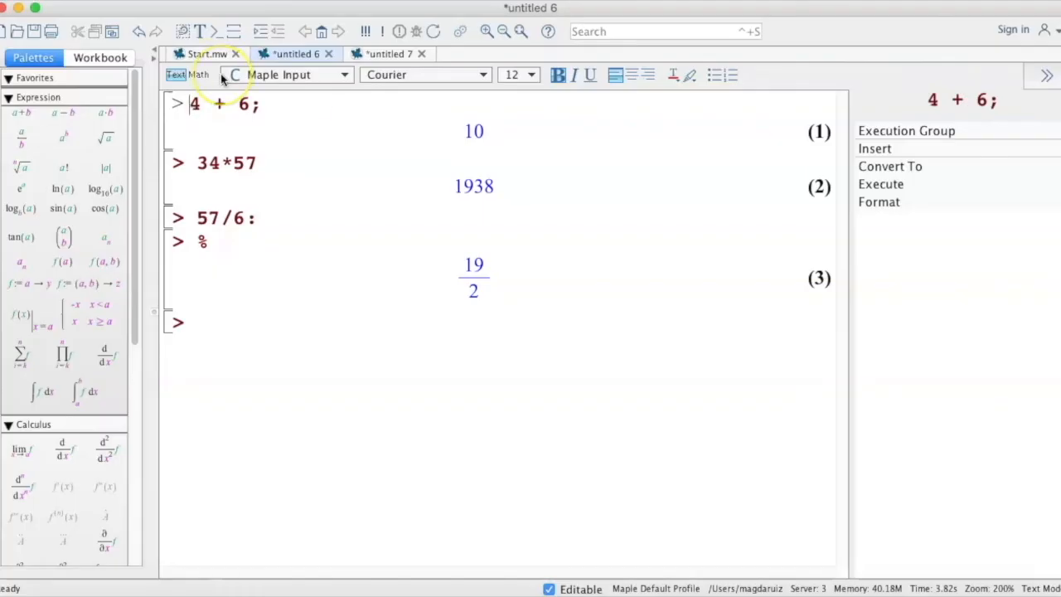
click(245, 1)
click(246, 9)
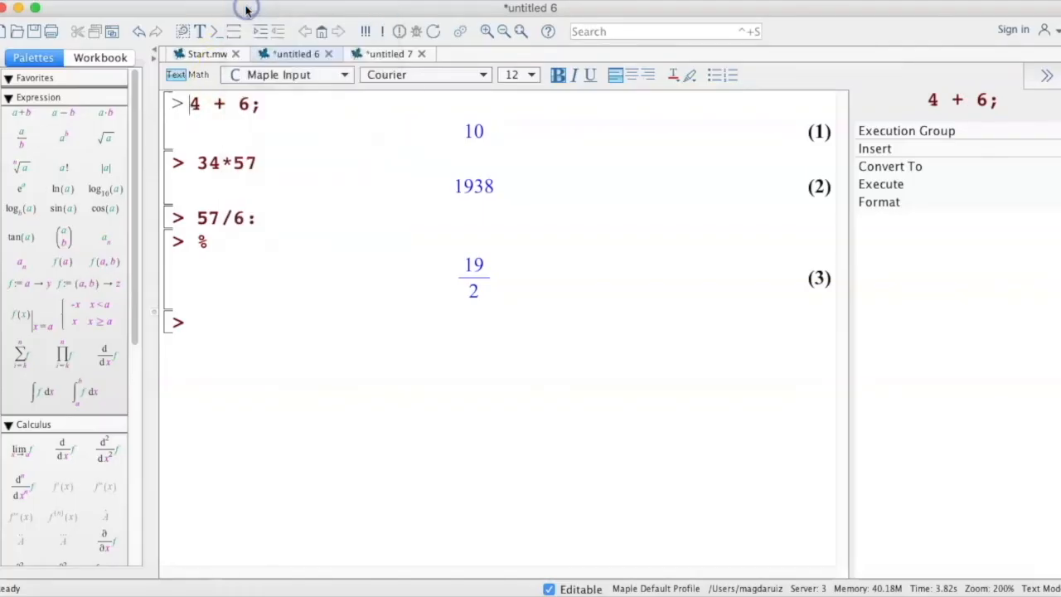
text(Maple como calculadora)
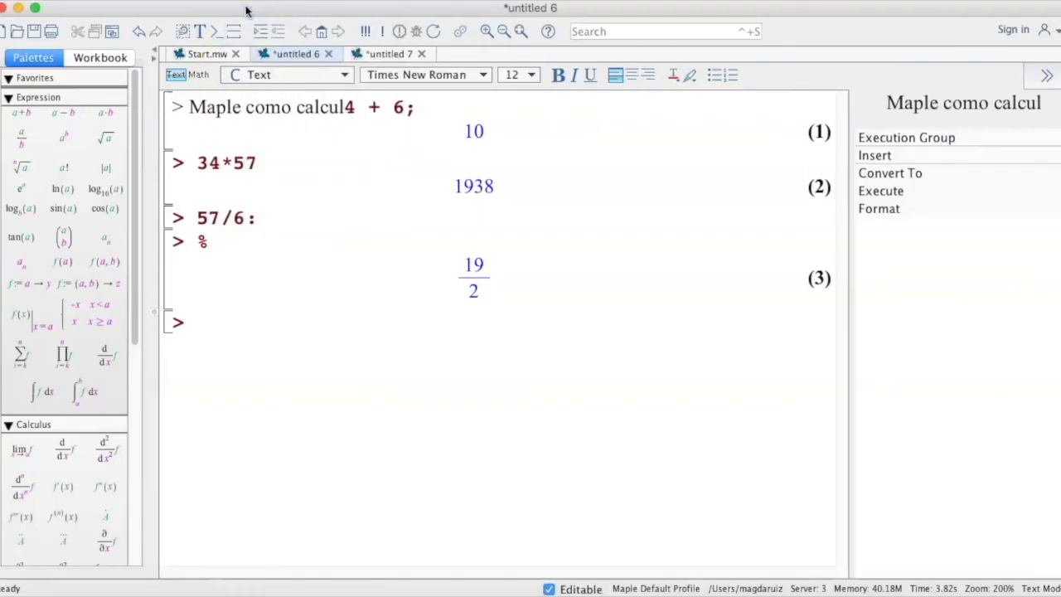
key(Return)
click(203, 117)
click(214, 131)
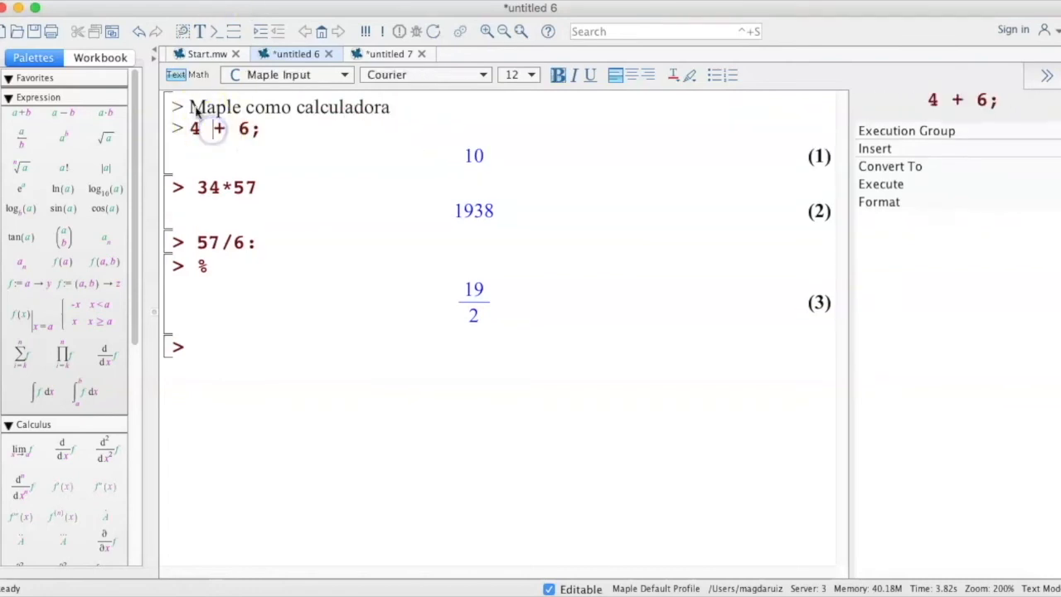
click(290, 107)
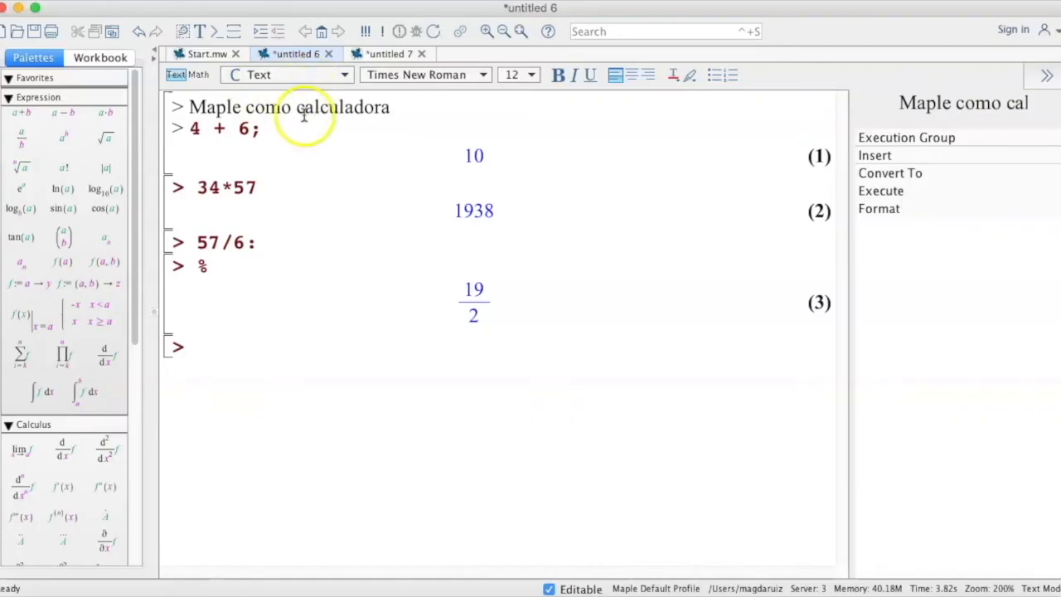
Switch to the document and insert the text line "Maple como calculadora" above the 4 + 6 expression.
click(386, 54)
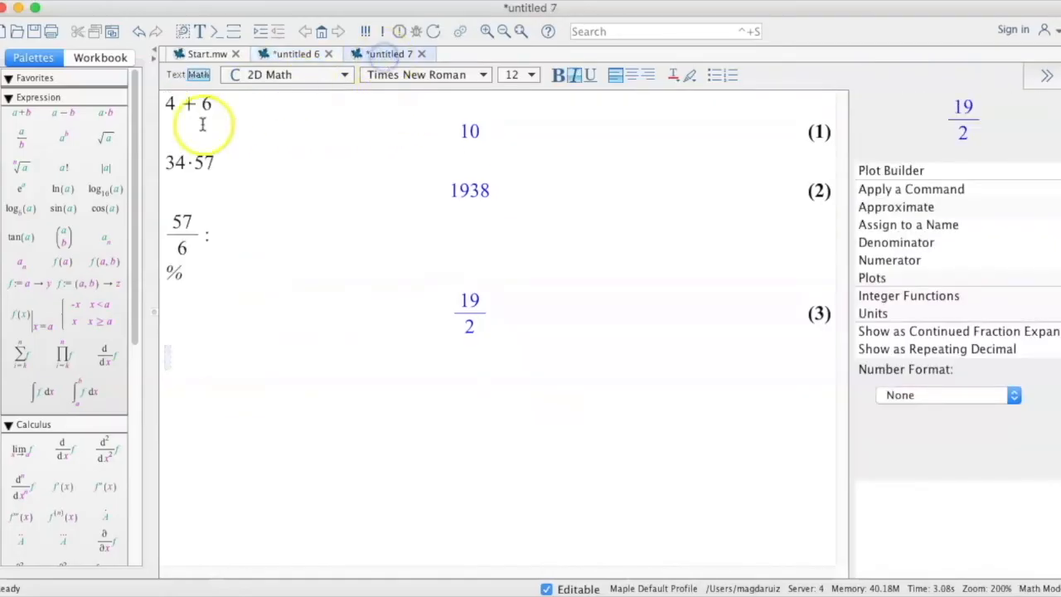
click(166, 103)
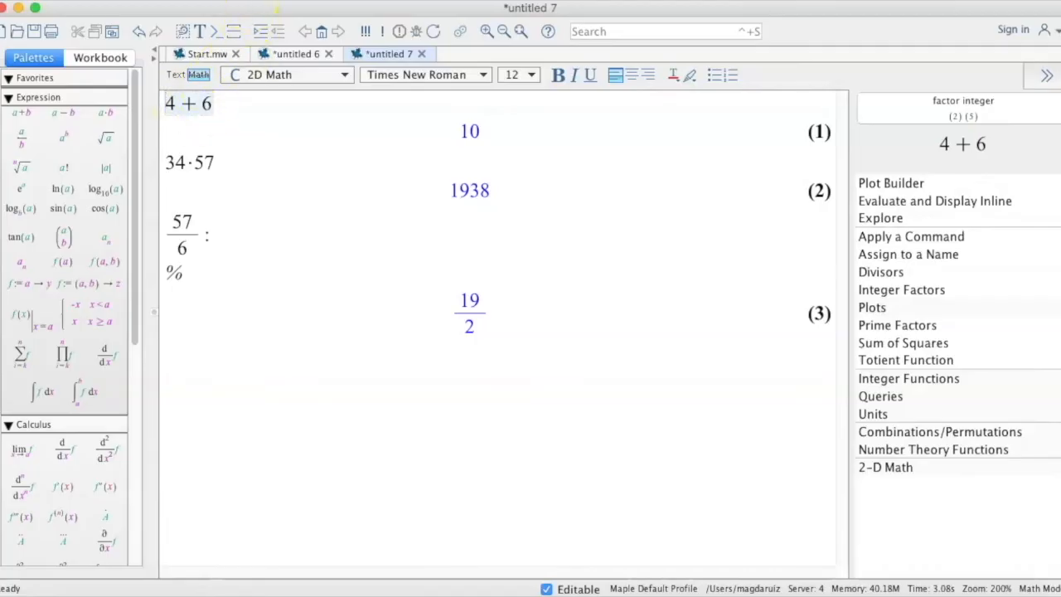
click(276, 2)
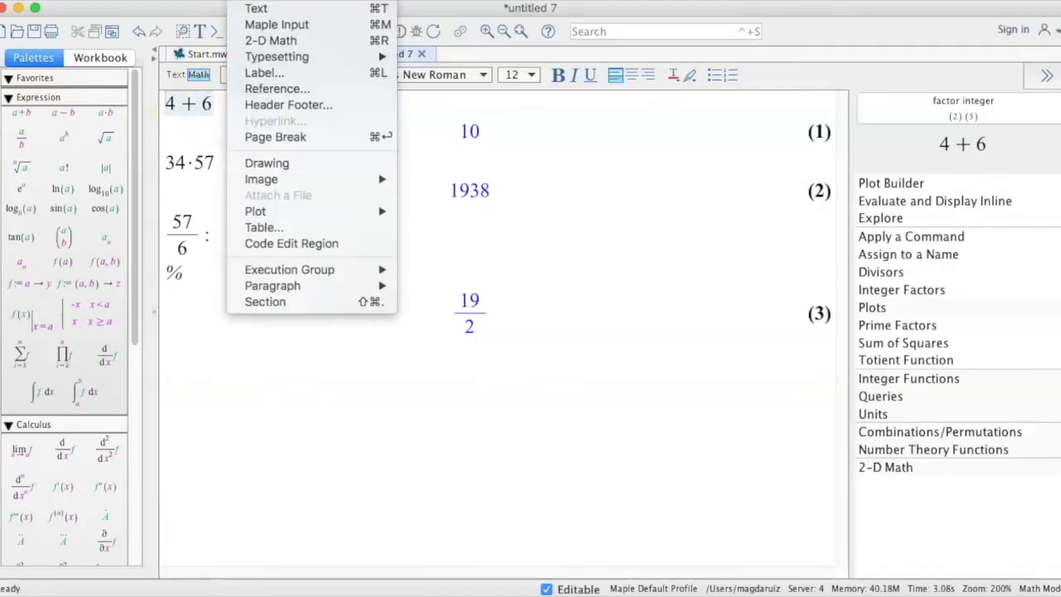
click(252, 15)
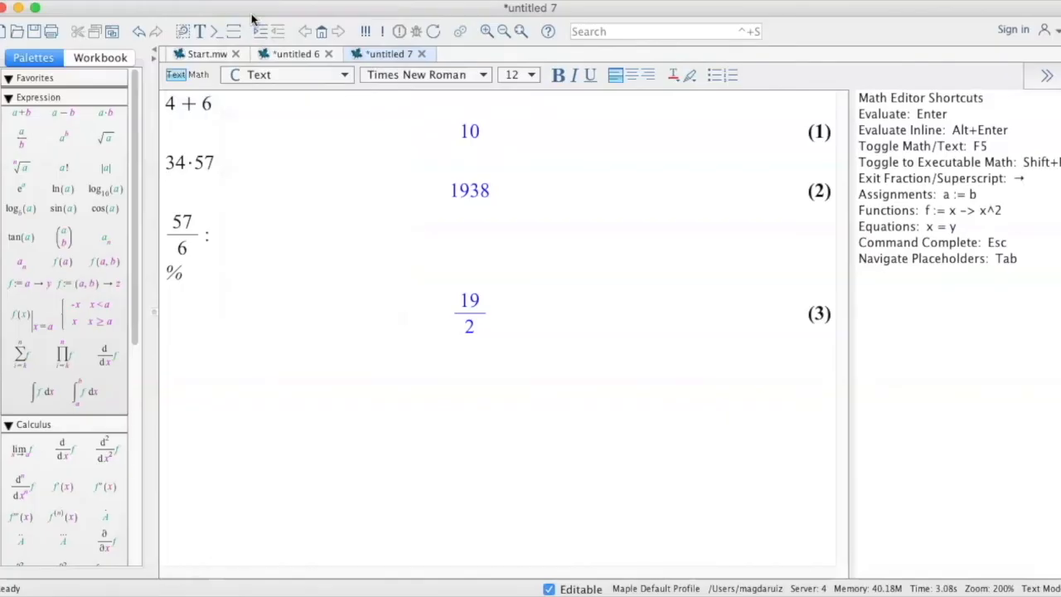
text(Maple c)
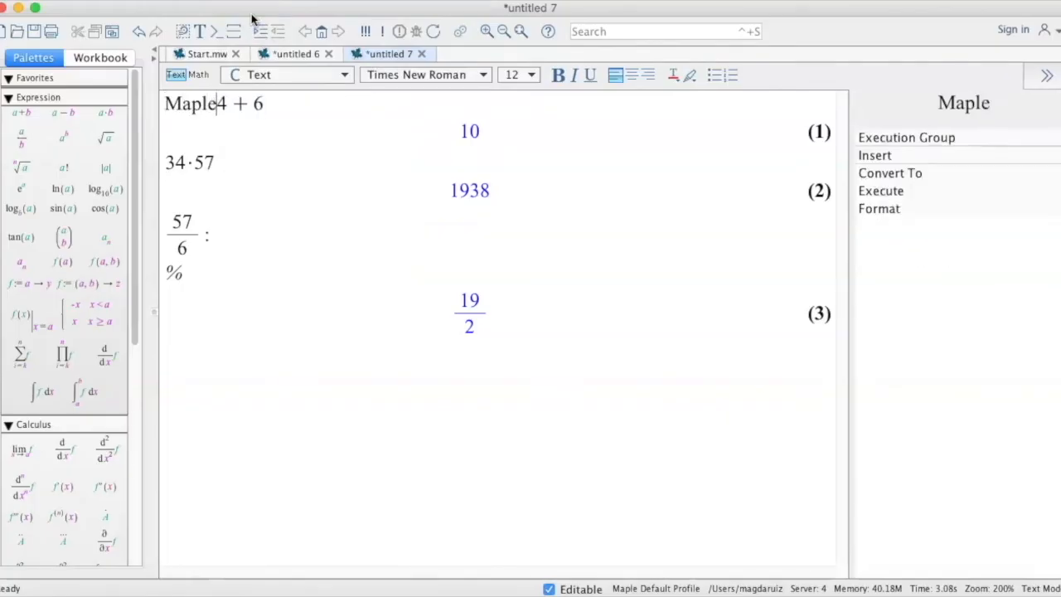
text(omo calculad)
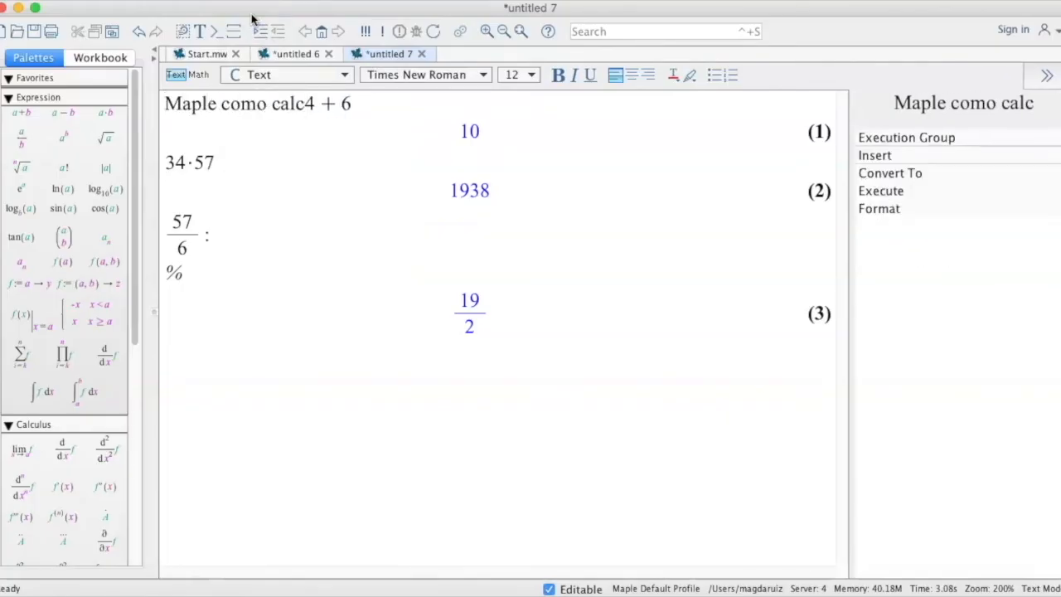
text(ora)
key(Return)
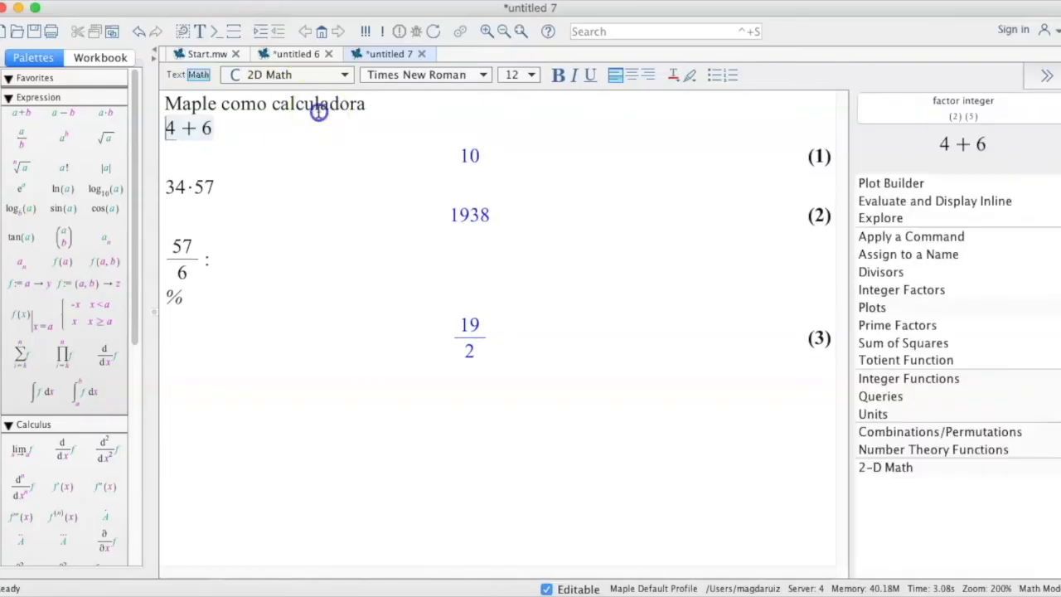
click(319, 111)
click(185, 128)
key(Return)
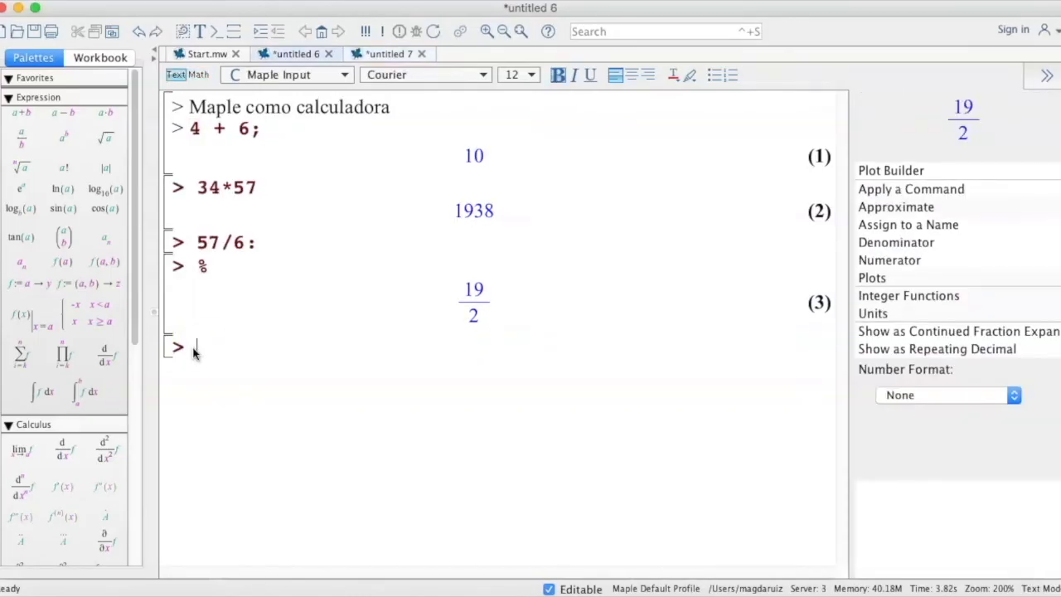
In the worksheet, add a text paragraph after the last empty prompt reading "Este es el uso de maple como una calculadora".
click(194, 343)
click(201, 37)
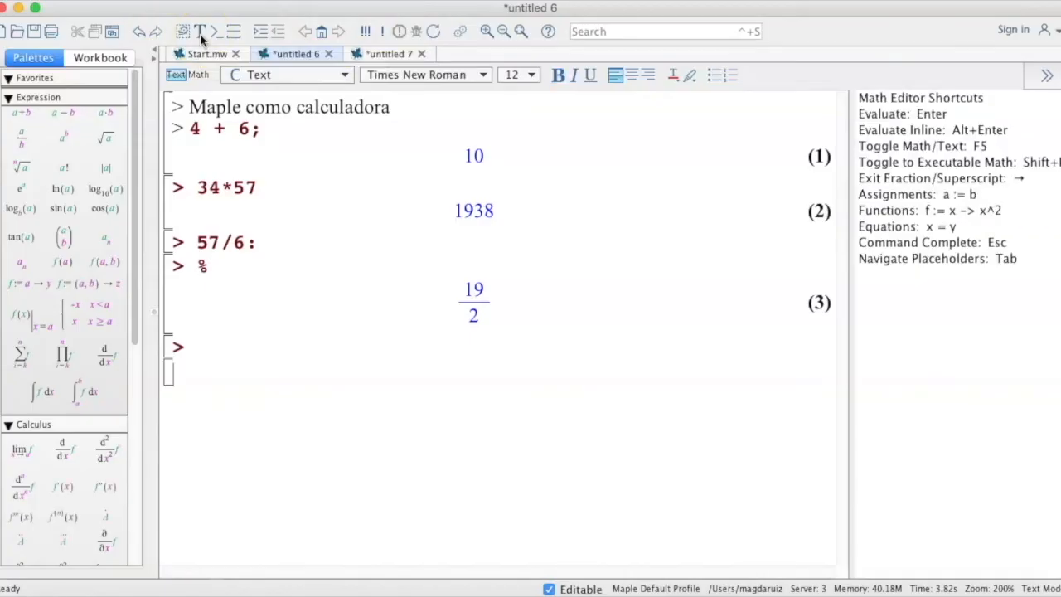
text(Este)
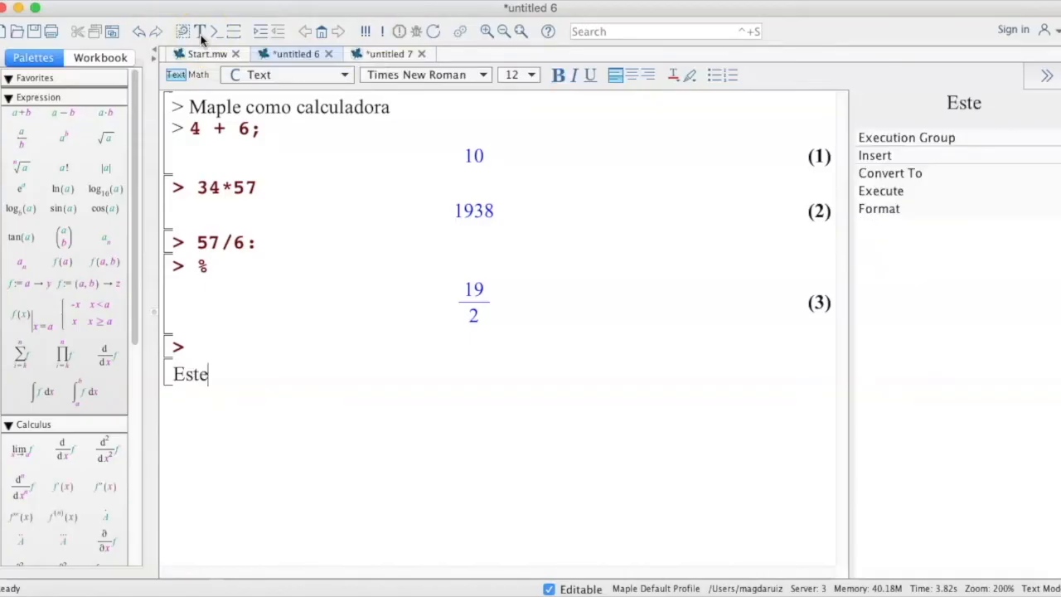
text( es el uso )
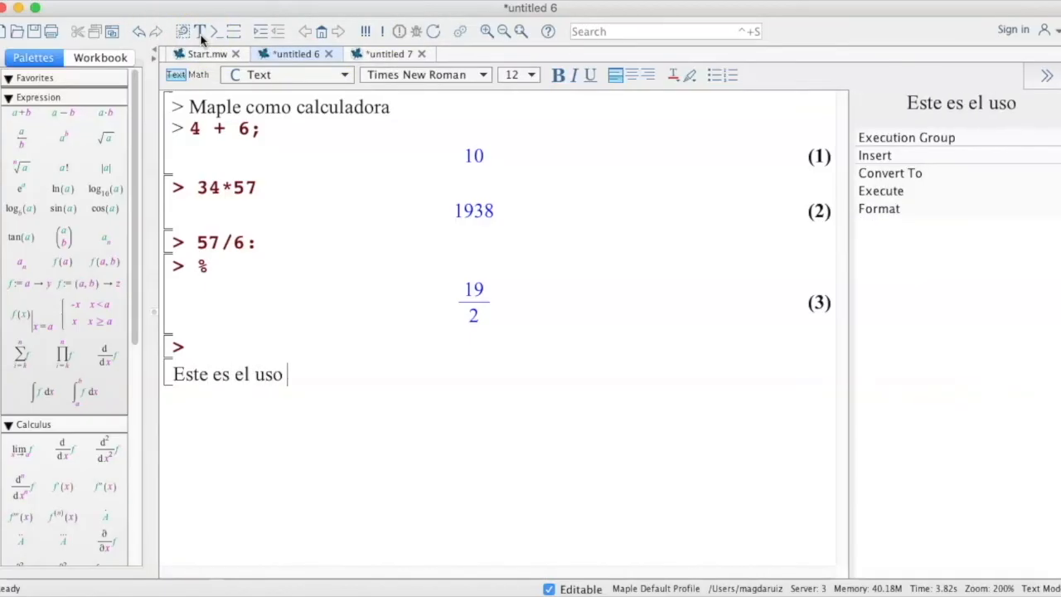
text(de maple como )
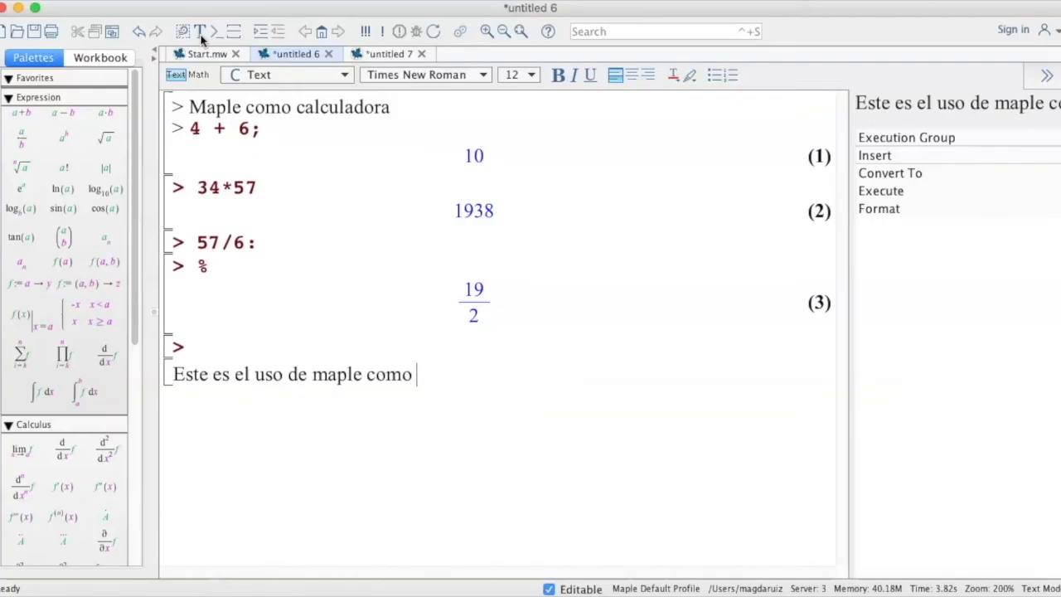
text(una calculadora)
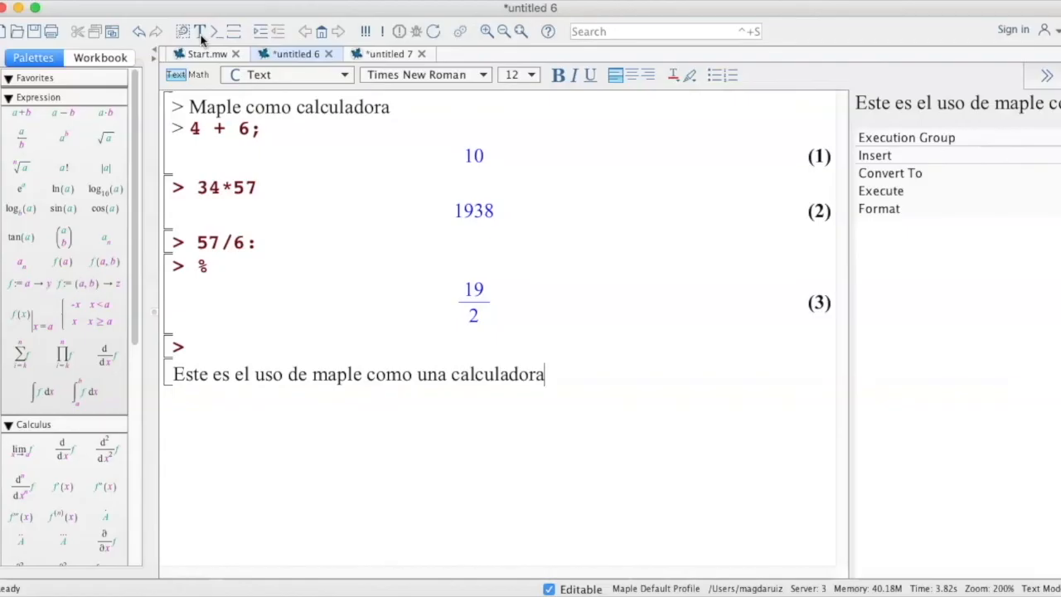
click(540, 377)
Add the text paragraph "Este es el uso de maple como una calculadora" at the document's end and compare it with the worksheet.
click(390, 53)
click(197, 516)
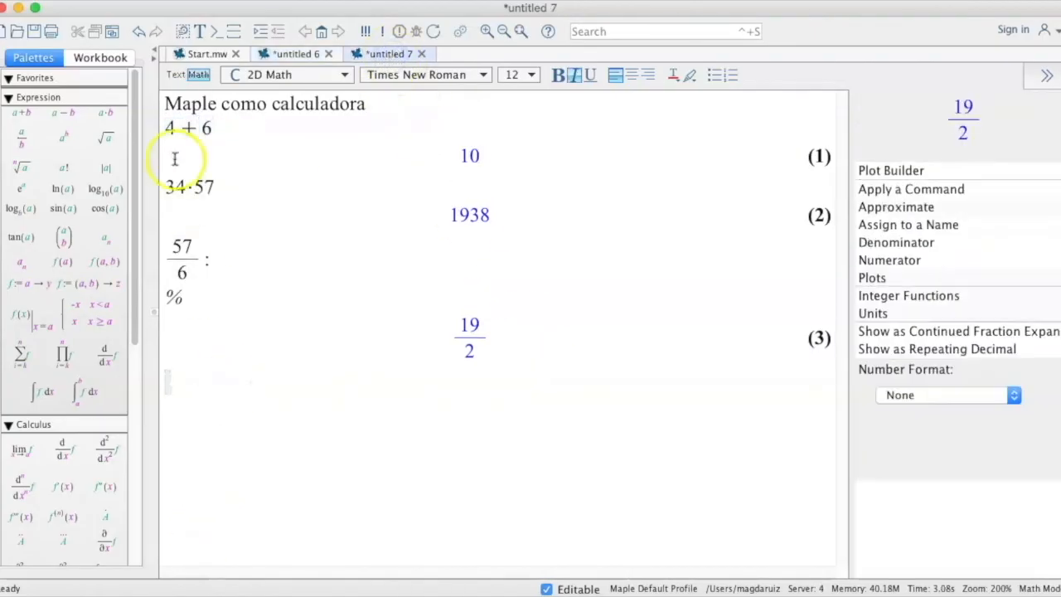
click(199, 34)
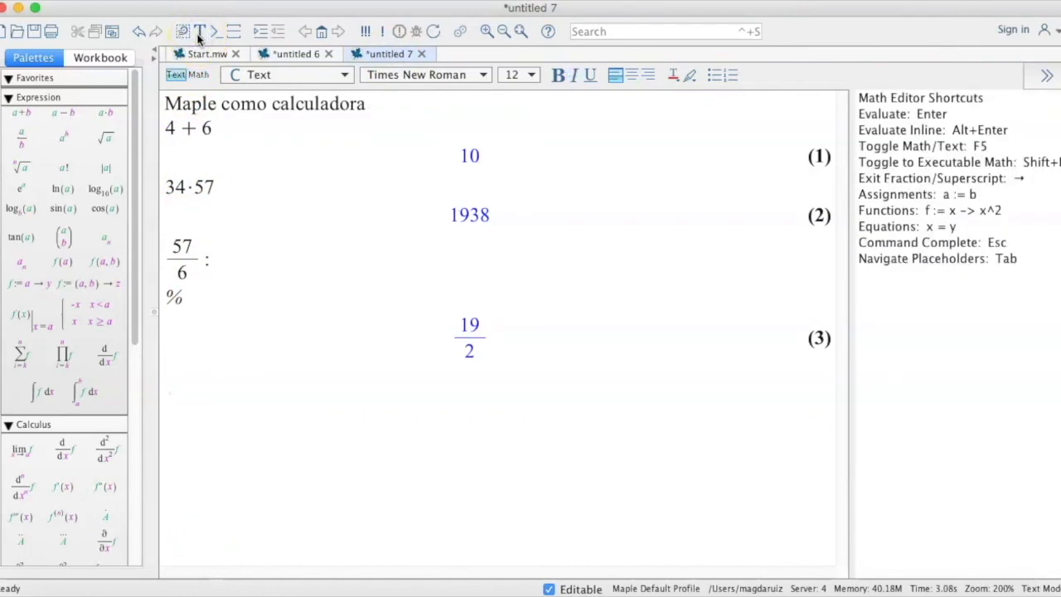
text(Este es el)
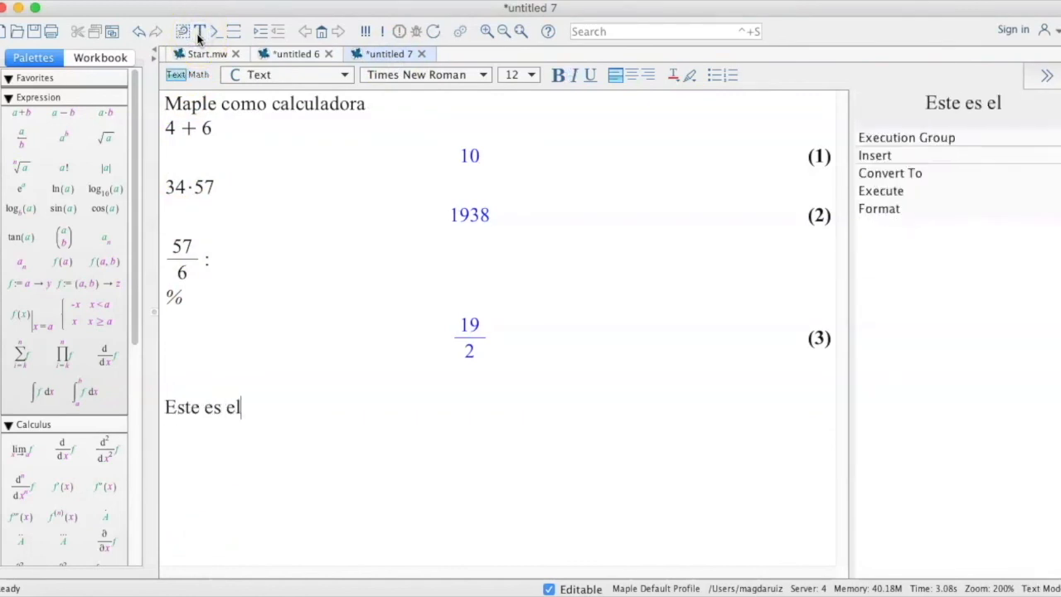
text( uso de maple com)
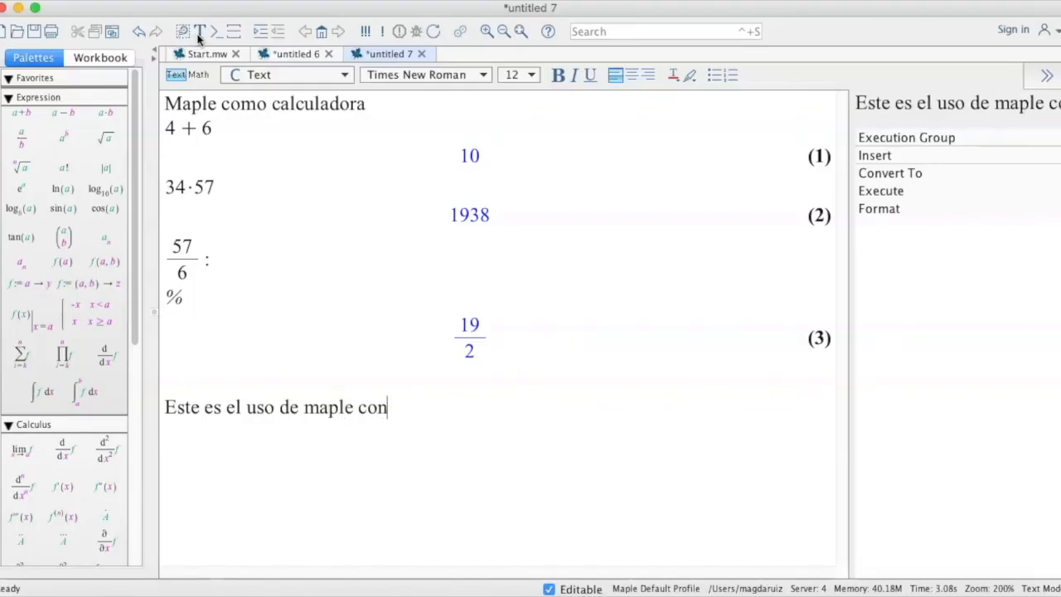
text(o una calculadora)
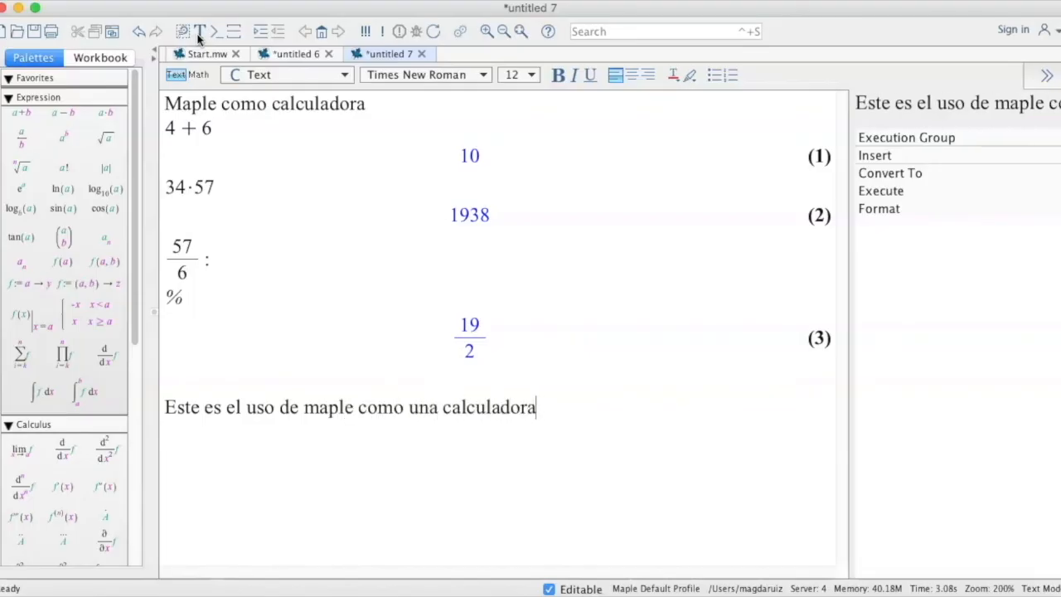
click(294, 53)
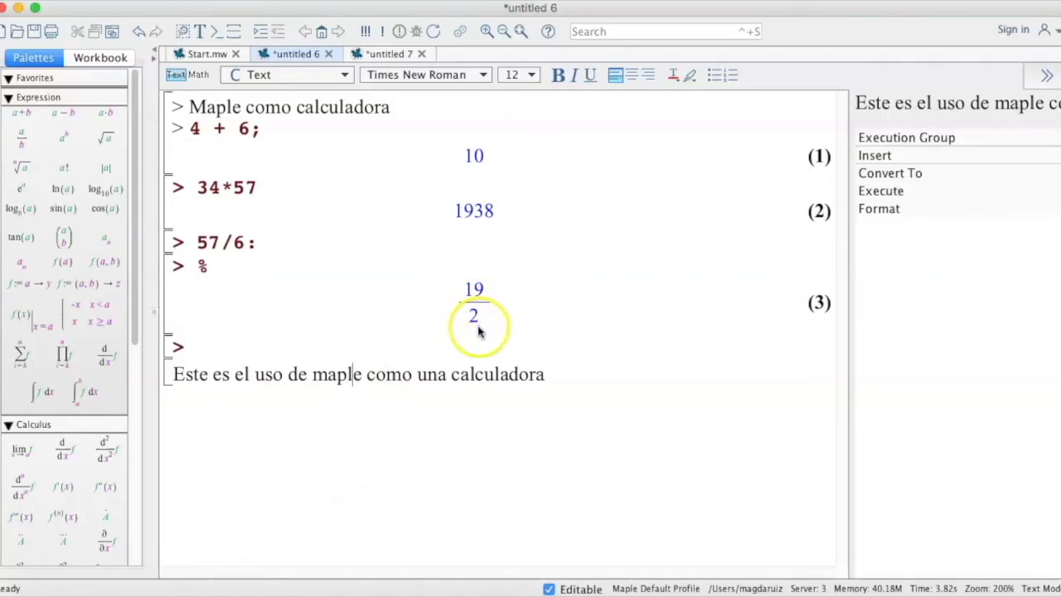
click(386, 55)
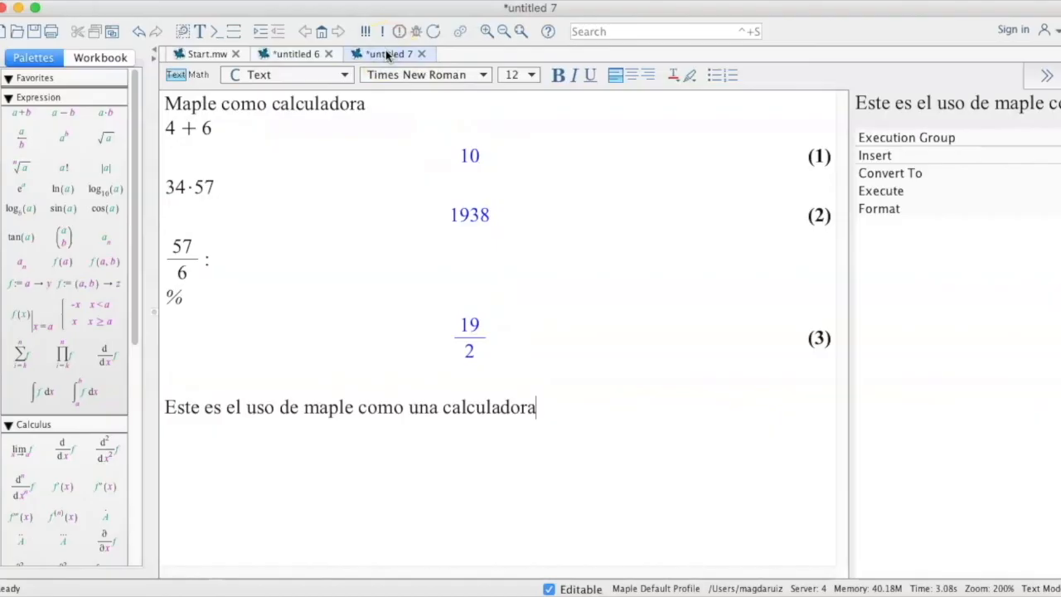
In the worksheet, add the text line "Aproximación decimal de un resultado" below the closing calculator paragraph.
click(306, 54)
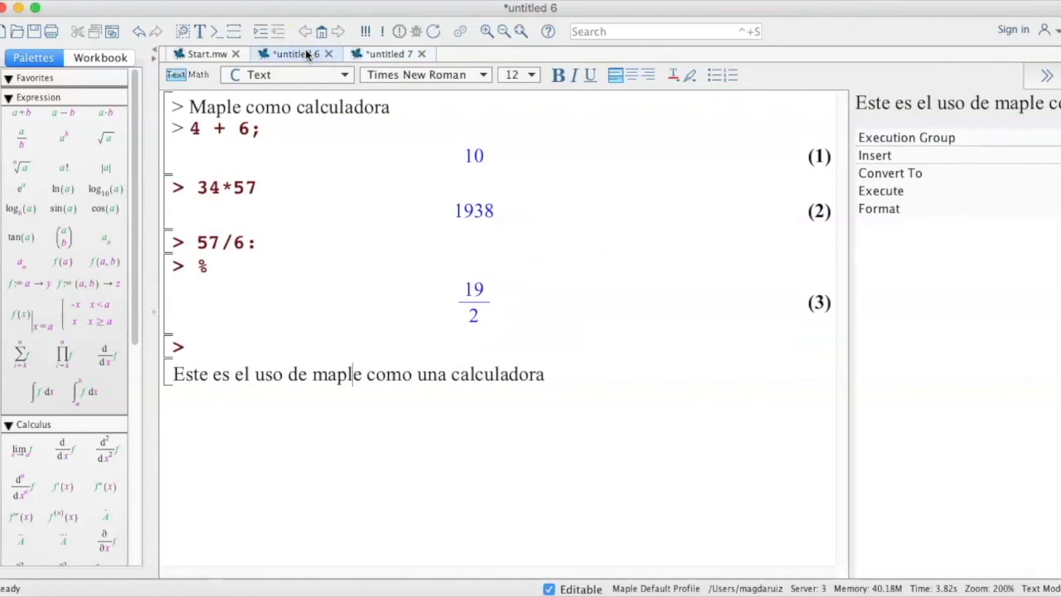
key(Return)
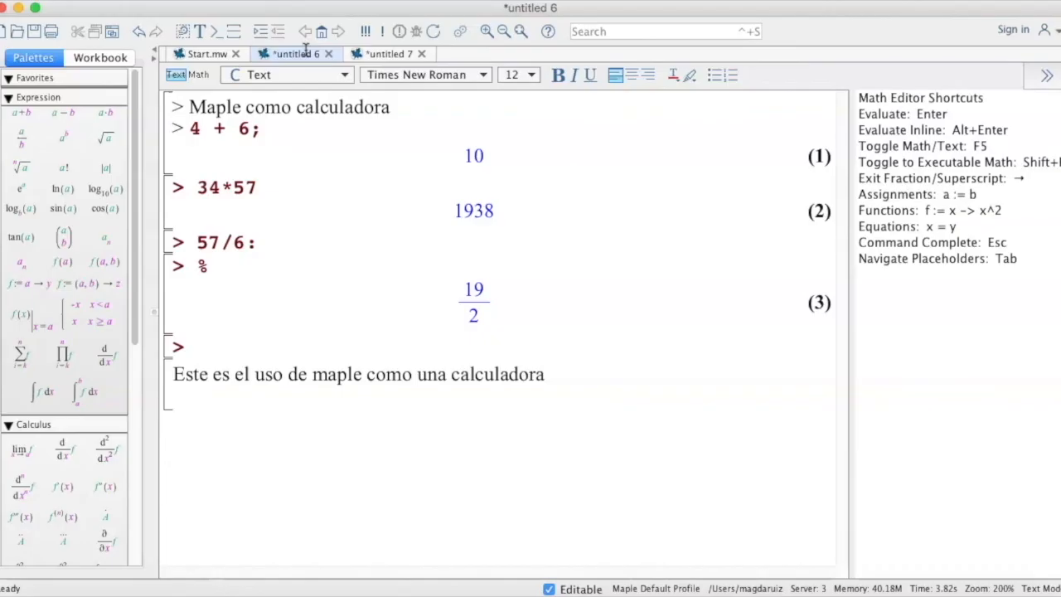
text(Ap)
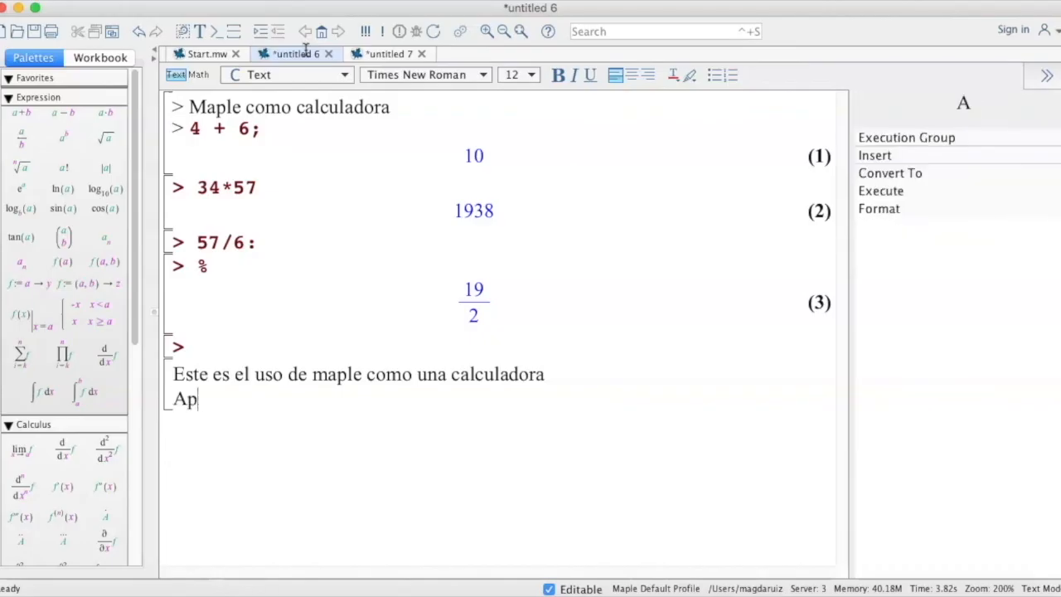
text(roximación decimal)
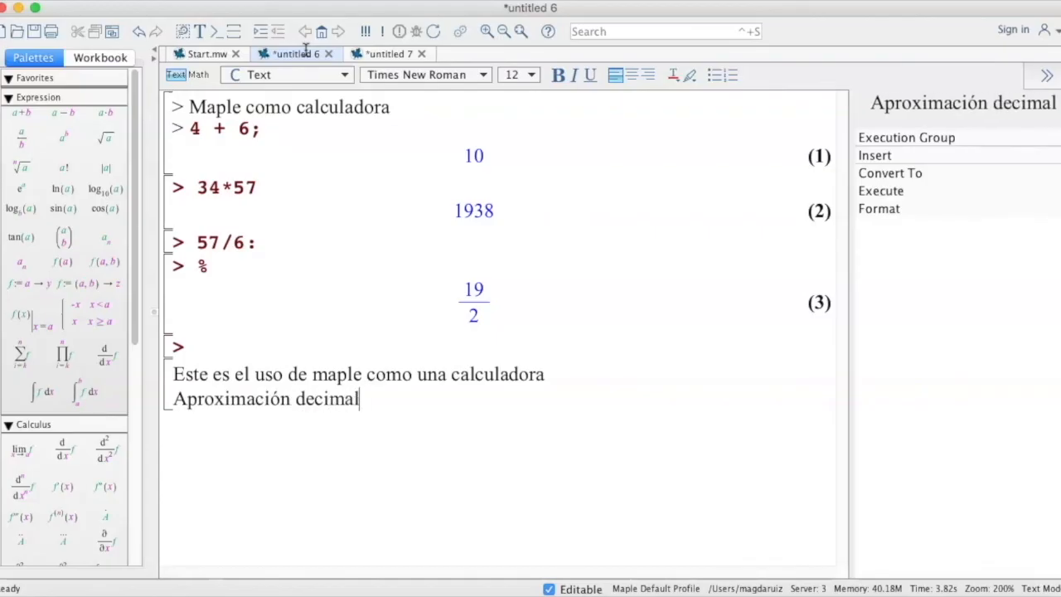
text( de un resultado)
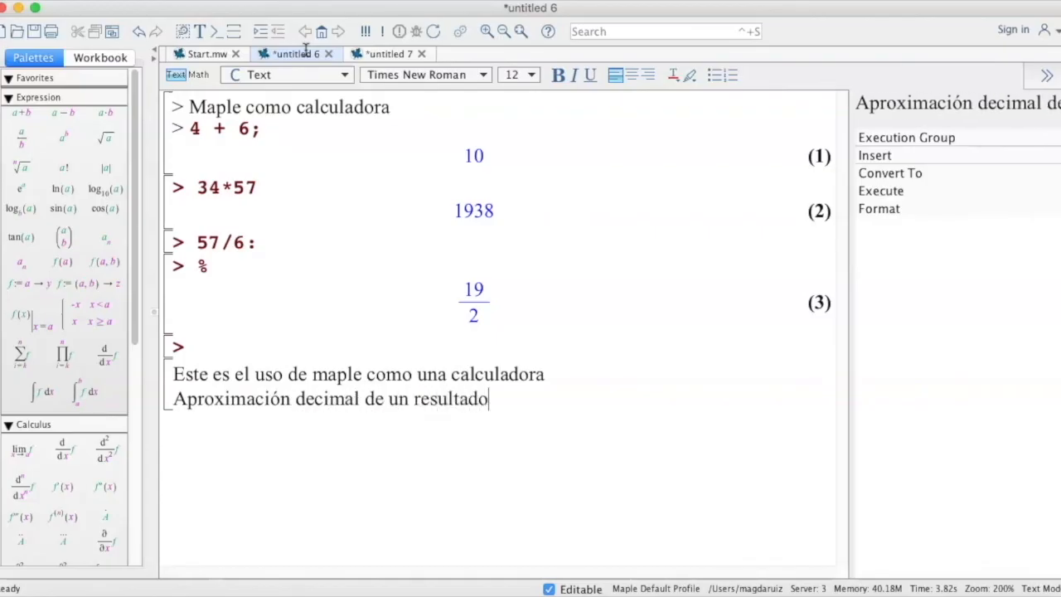
click(489, 404)
click(487, 398)
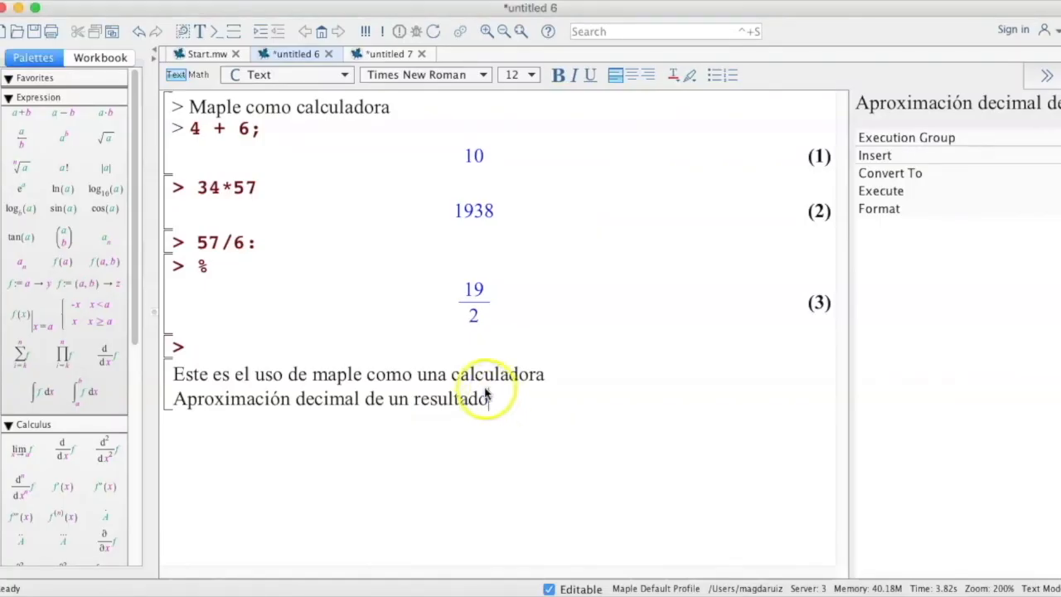
Insert a Maple prompt below the worksheet's text and evaluate 57./6 as a decimal.
click(213, 36)
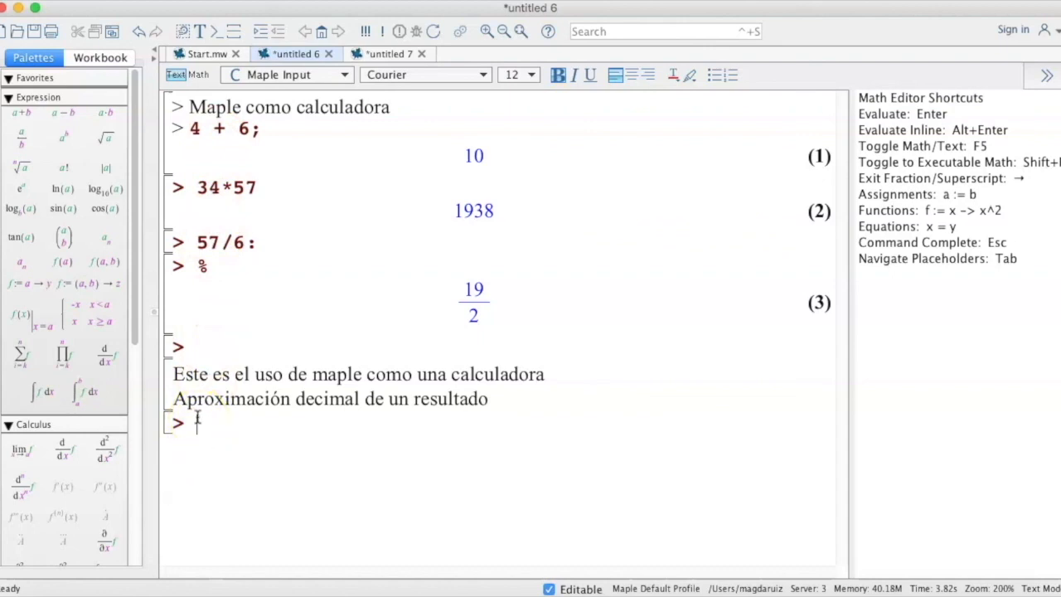
text(57./6)
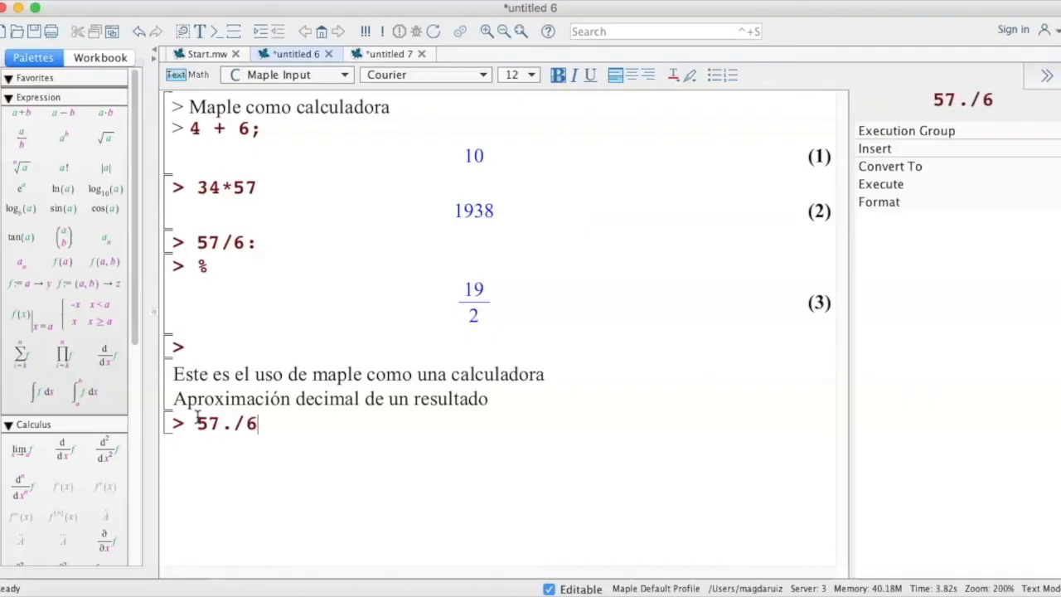
key(Return)
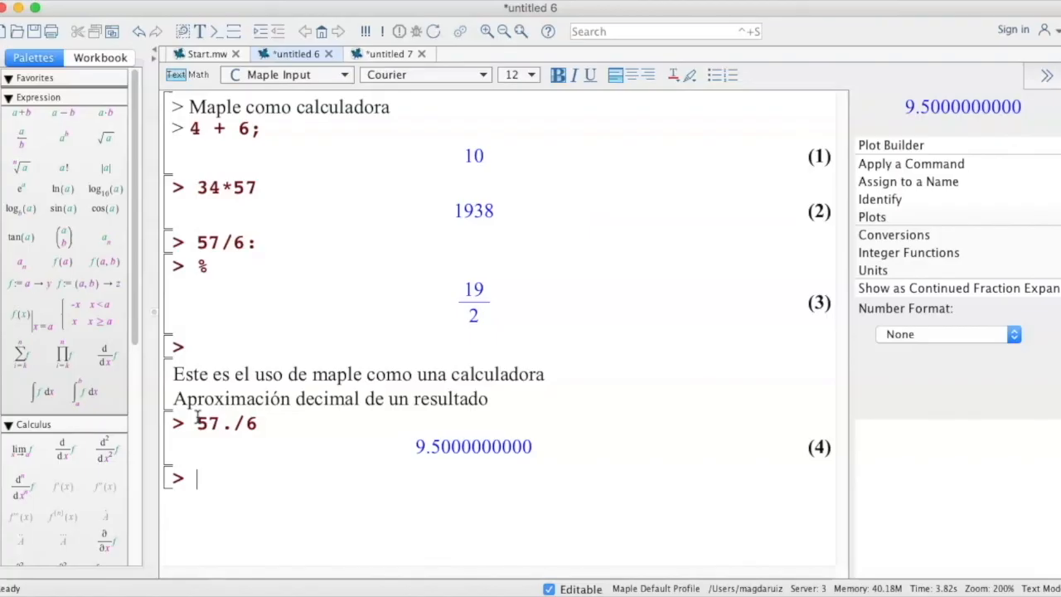
Evaluate evalf(1/2) at the worksheet's new prompt.
click(199, 478)
text(evalf)
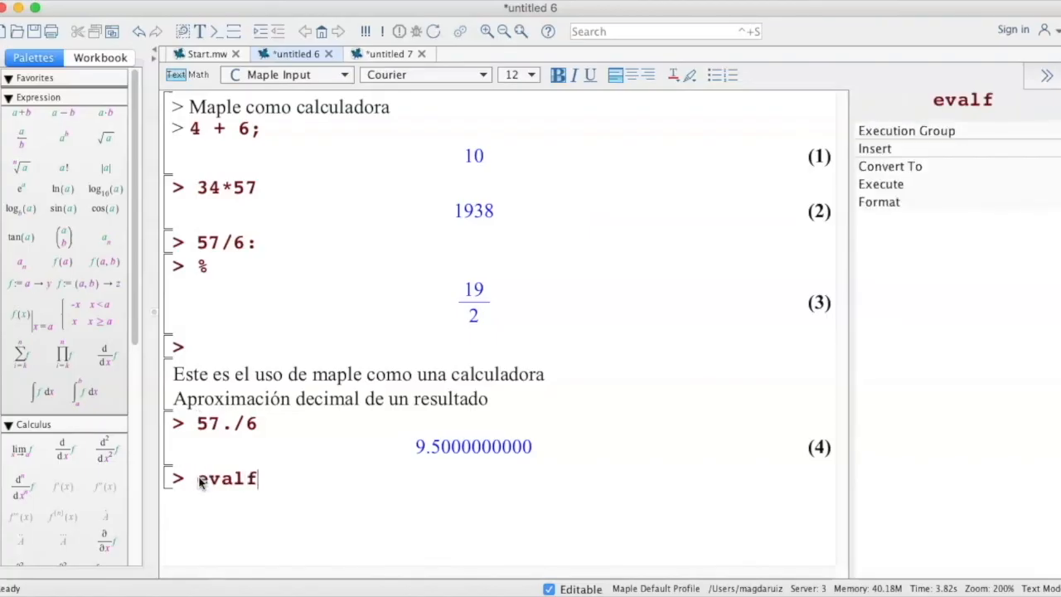
text(()1/2)
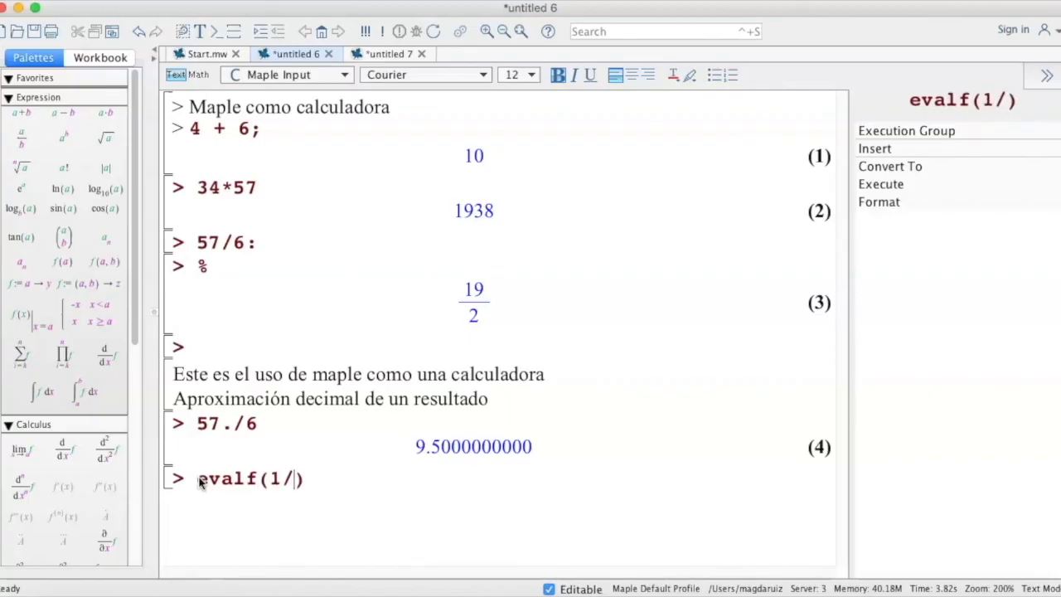
key(Return)
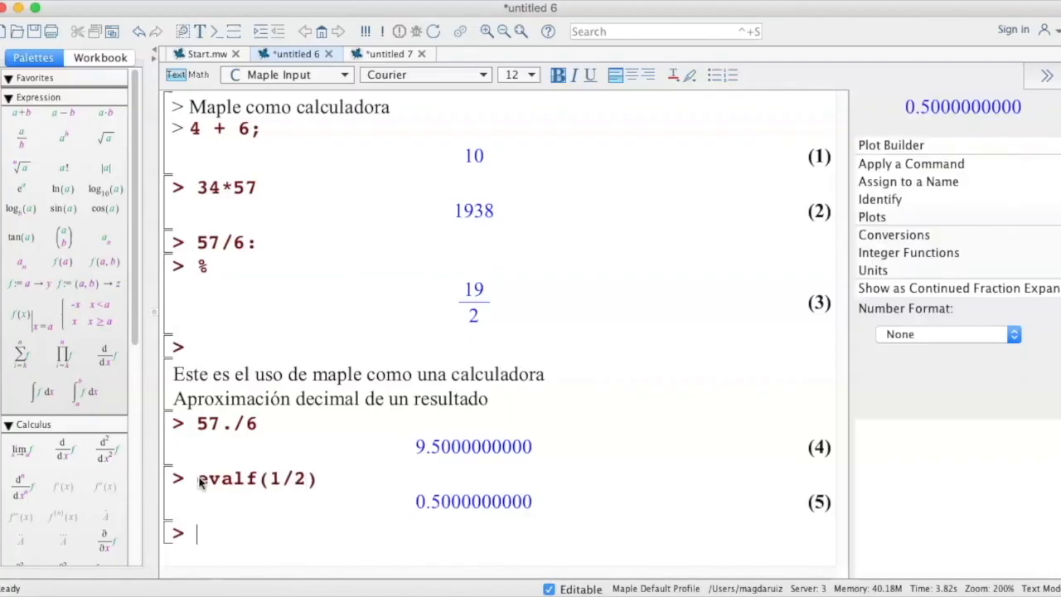
Switch to the document, start a 2-D Math line below the last paragraph, and evaluate 57./6.
click(389, 56)
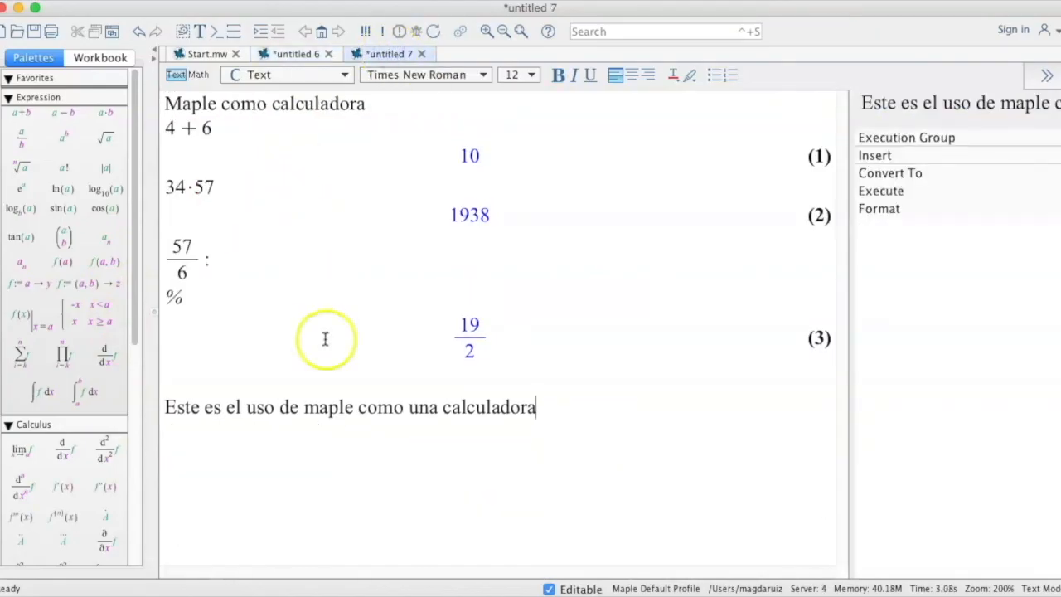
key(Return)
click(244, 0)
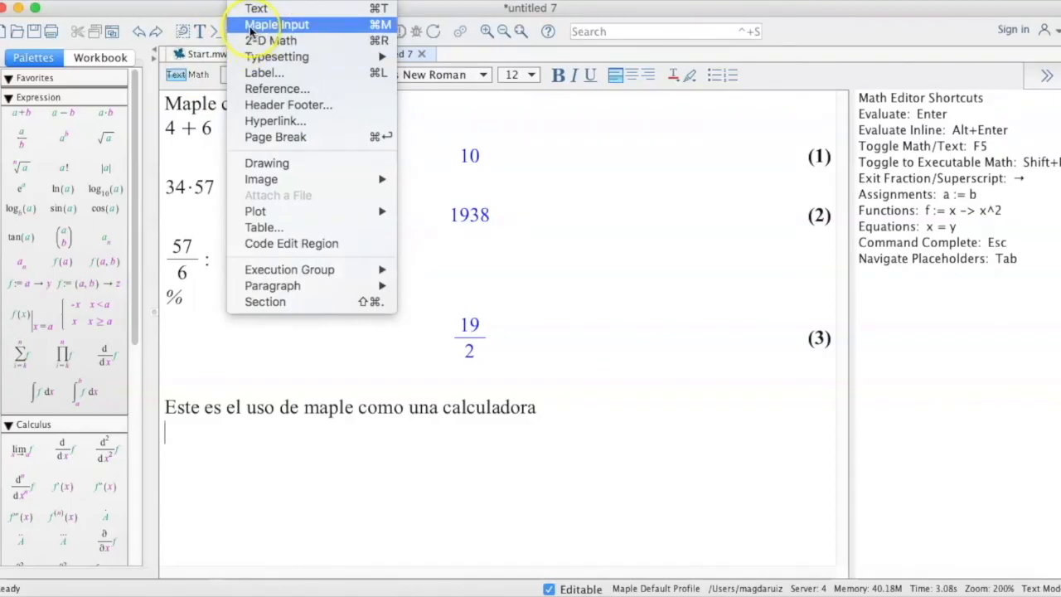
click(250, 41)
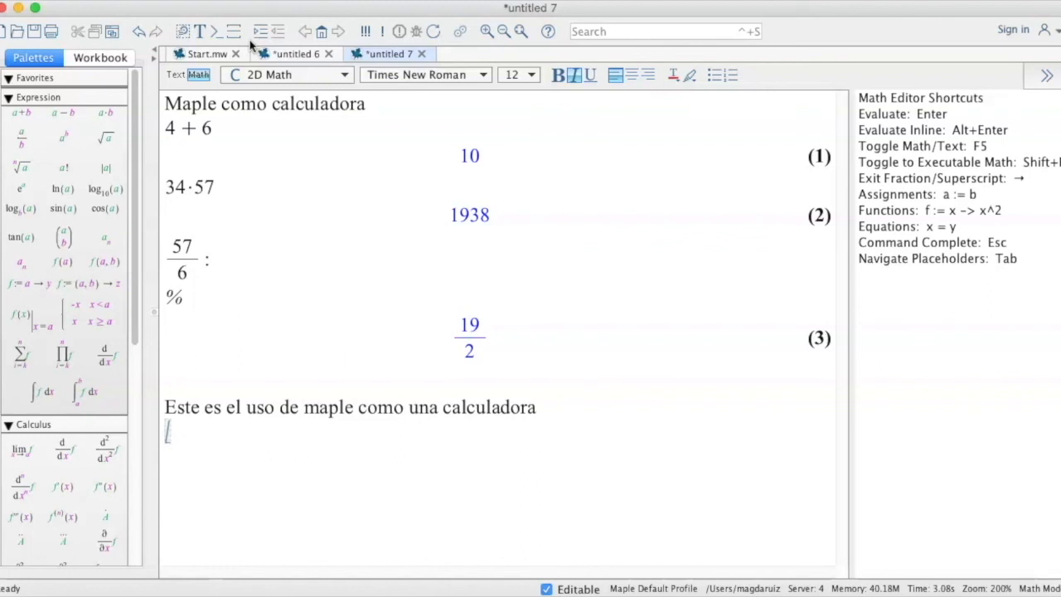
text(57.)
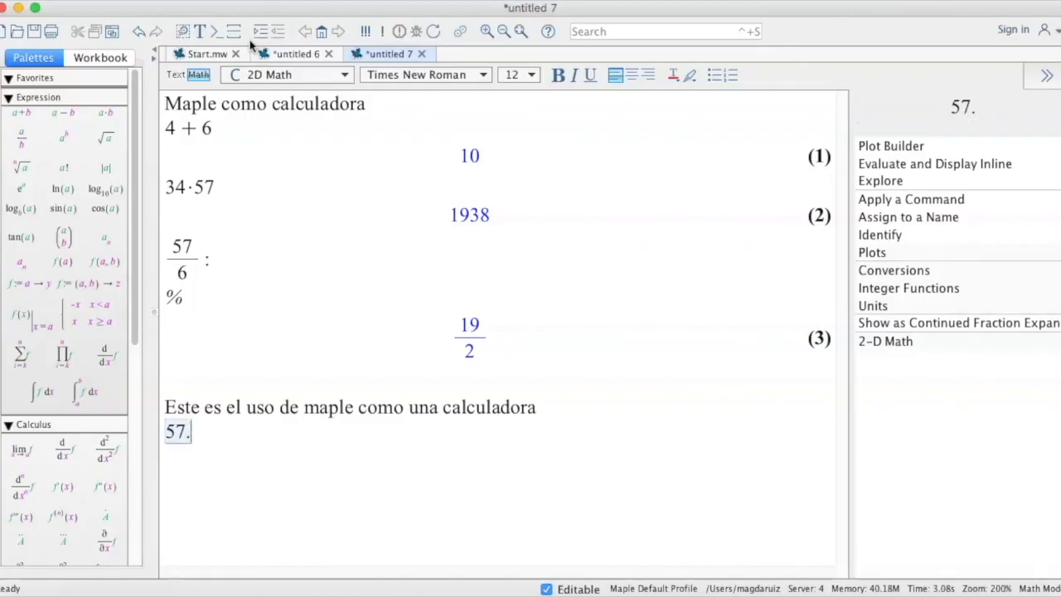
text(/6)
key(Return)
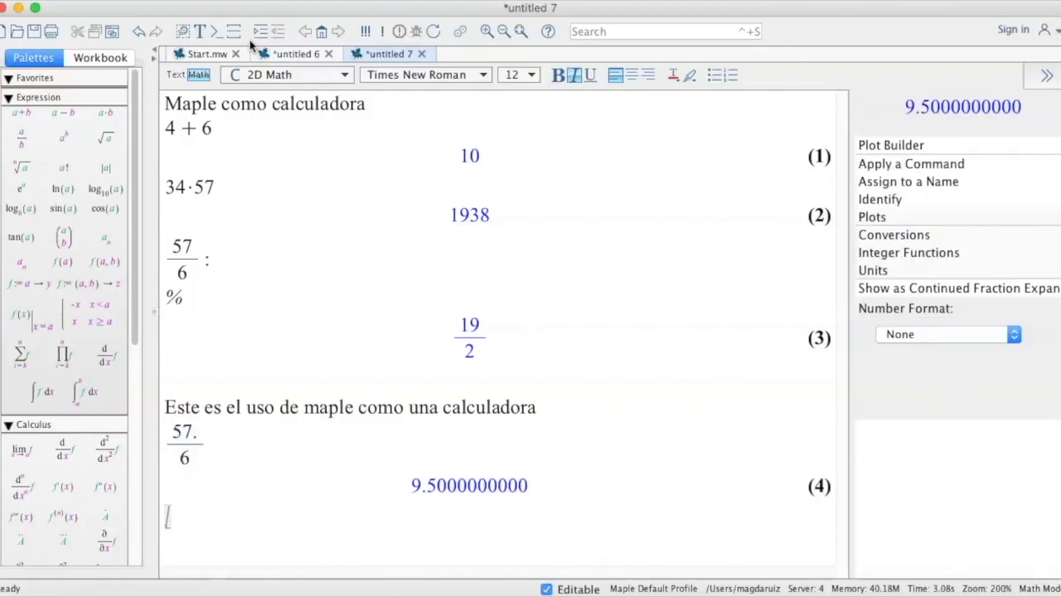
Evaluate evalf(1/2) in 2-D Math on the document's next line.
text(evalf()
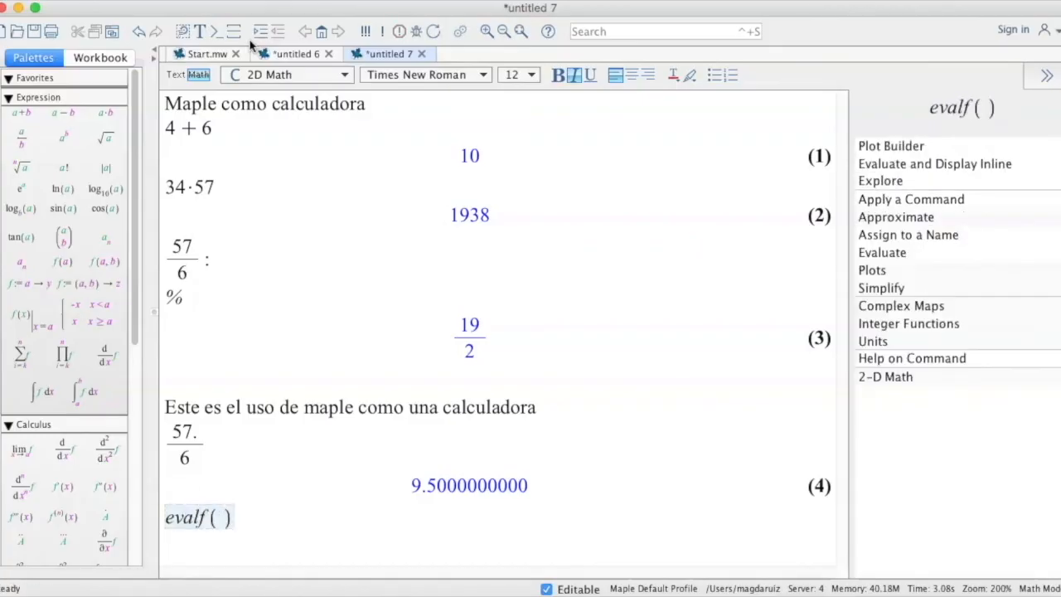
text(1/2)
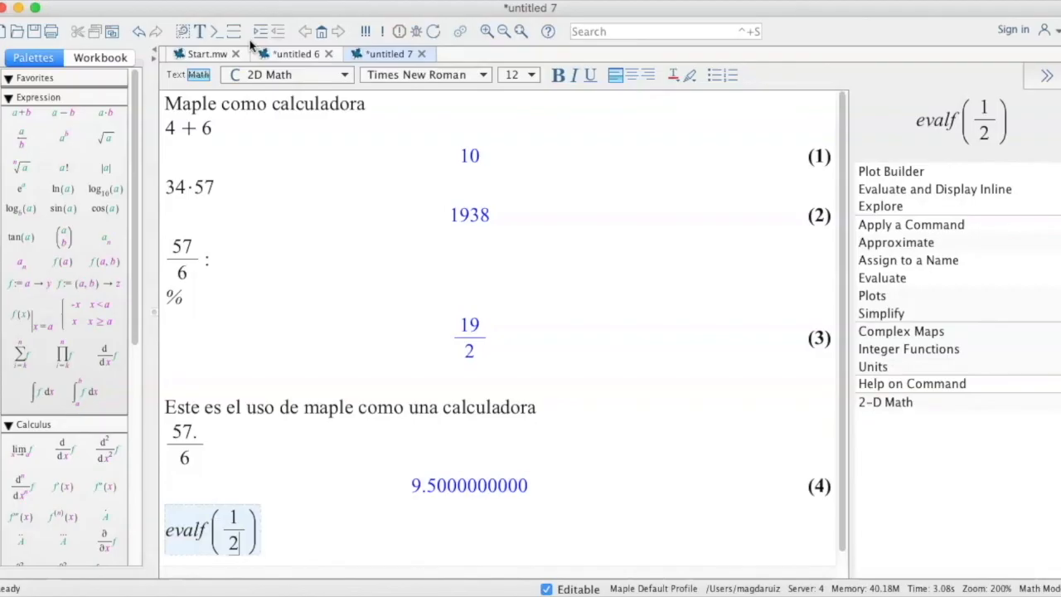
key(Return)
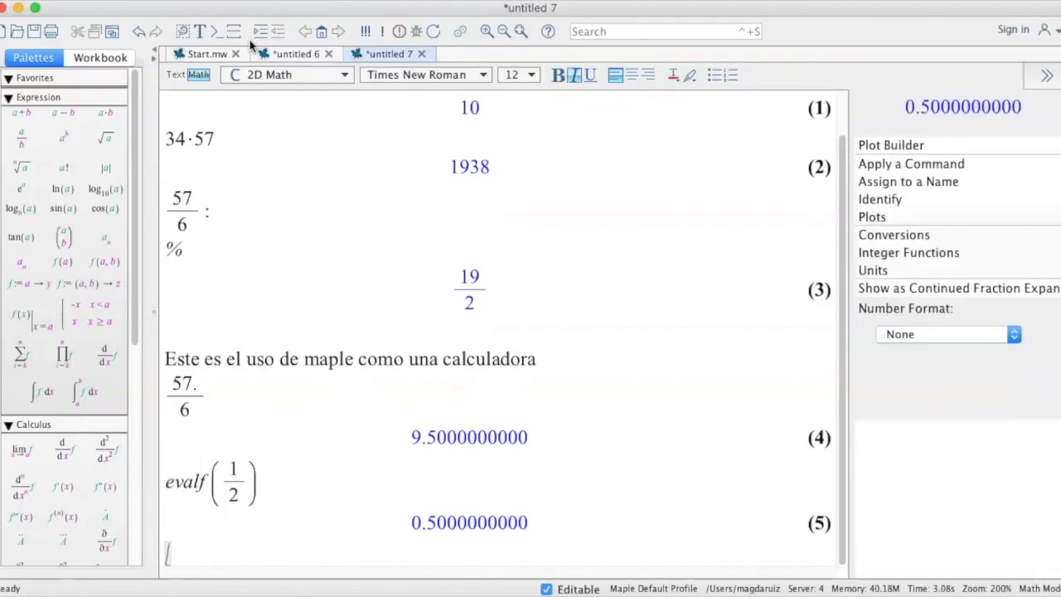
Insert the text line "Aproximación decimal:" in the document between the calculator paragraph and the 57./6 expression.
click(535, 358)
key(Return)
text(Aproximación decimal:)
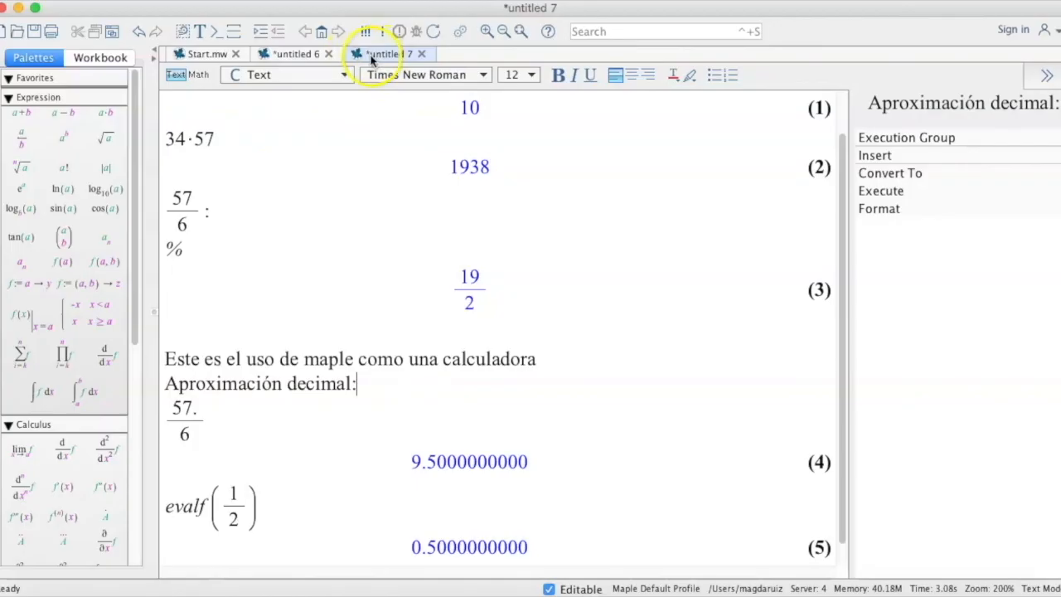
Save the document to the Desktop as IntroMaple_2D.
click(36, 33)
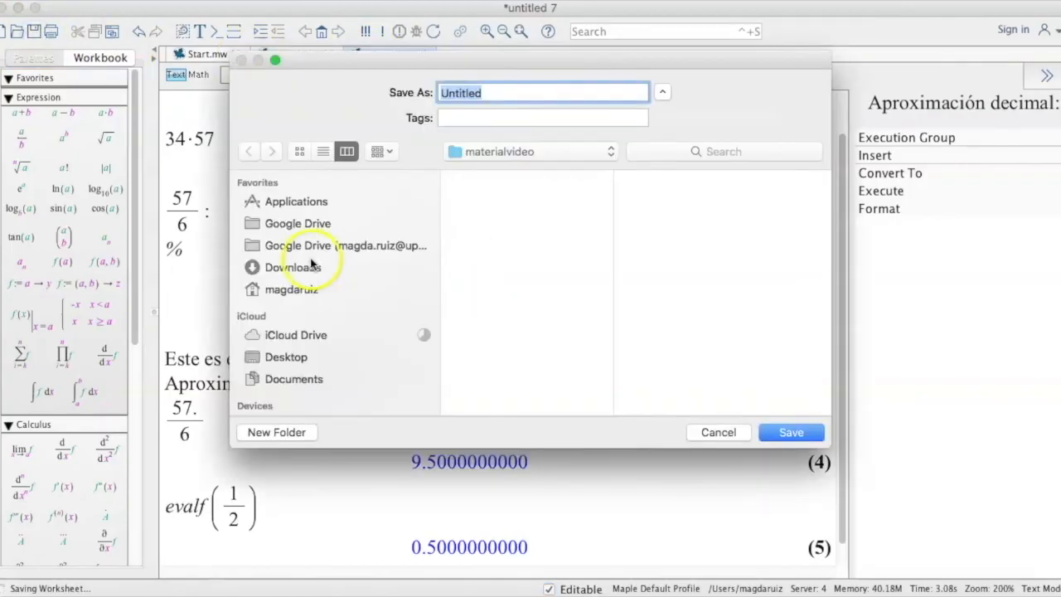
click(286, 357)
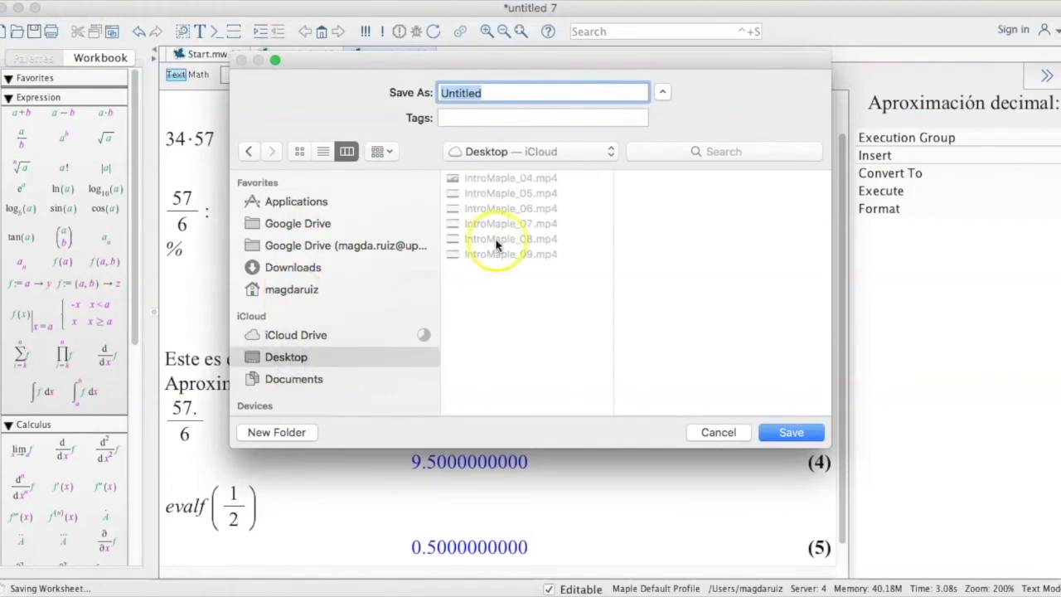
text(IntroMaple_)
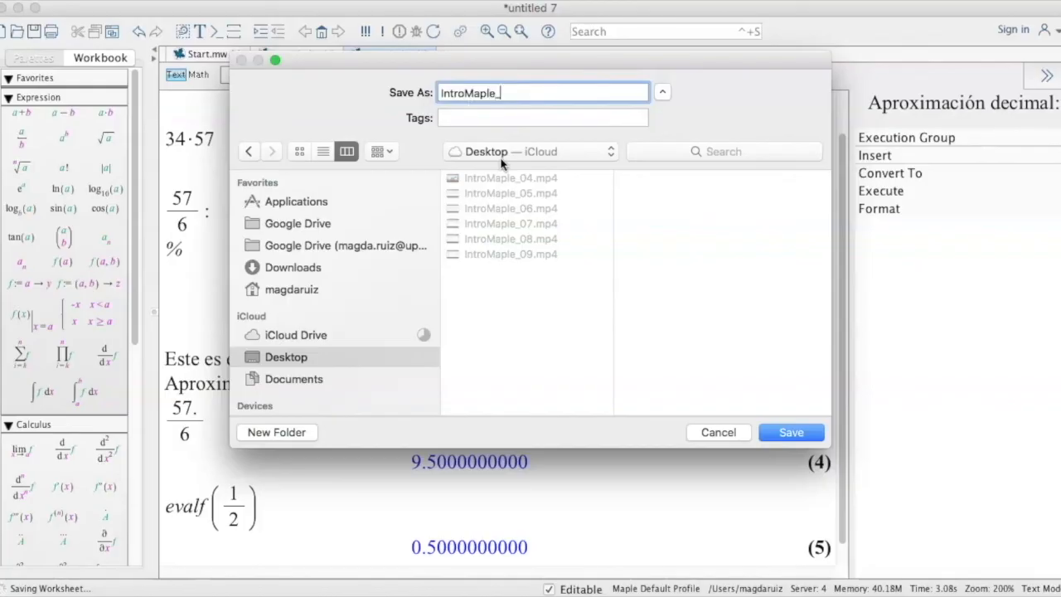
text(2D)
key(Return)
Switch to the worksheet and save it to the Desktop as IntroMaple_1D.
click(292, 53)
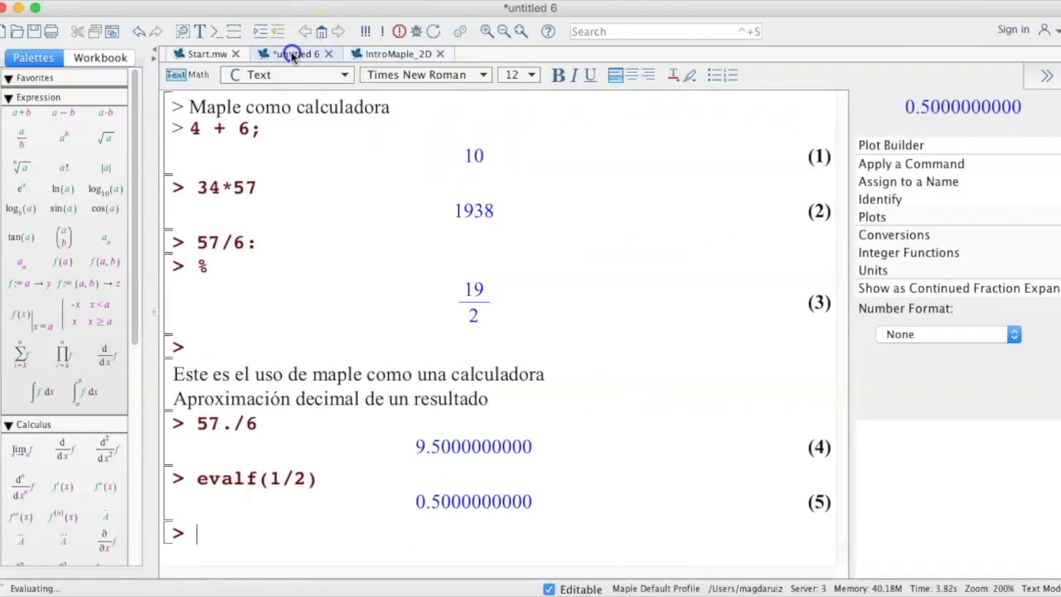
click(34, 31)
text(Intro)
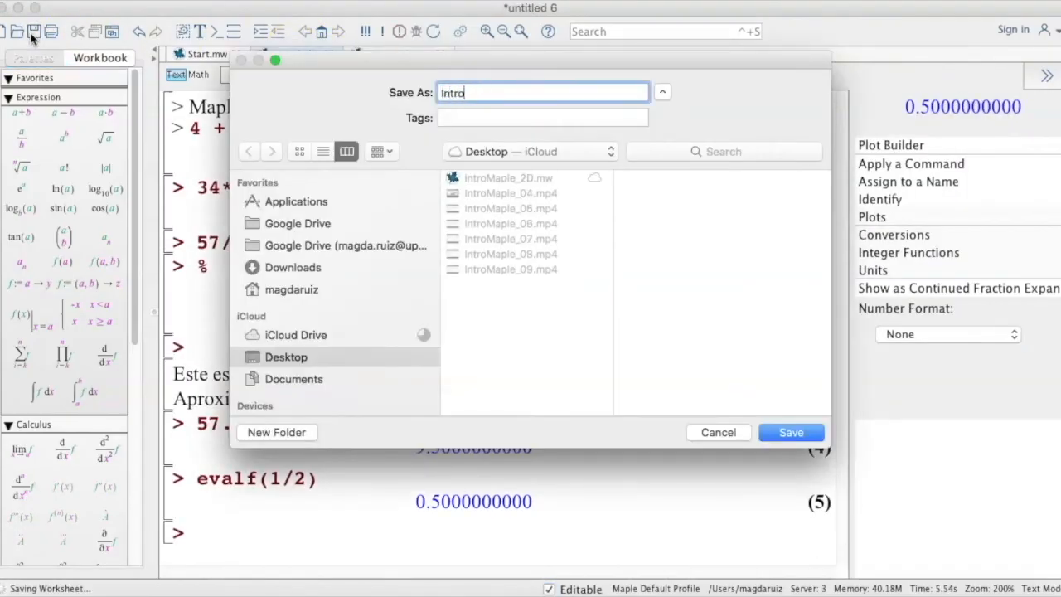
text(Maple_1D)
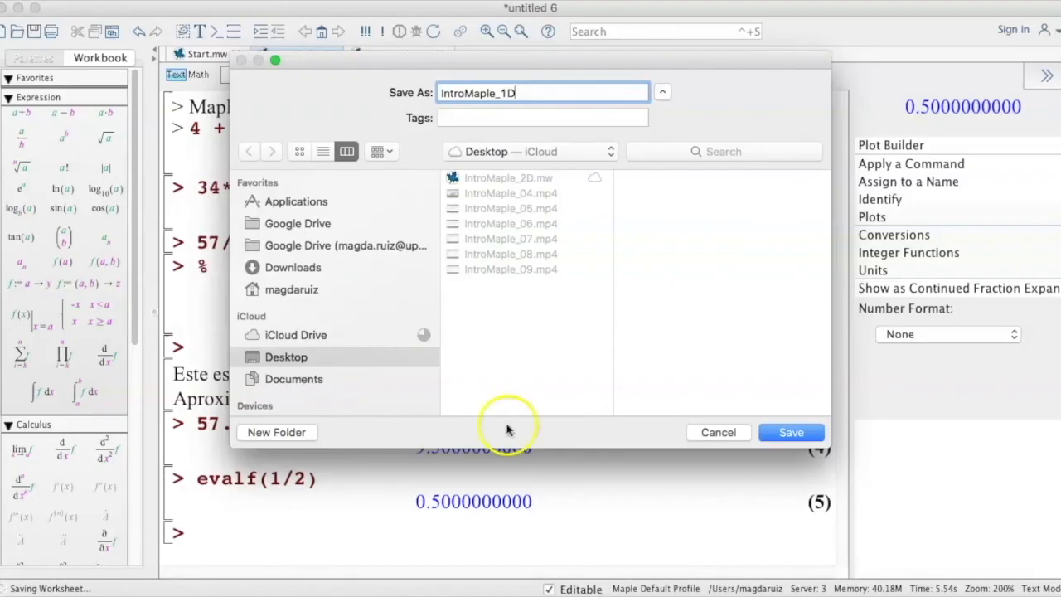
click(791, 431)
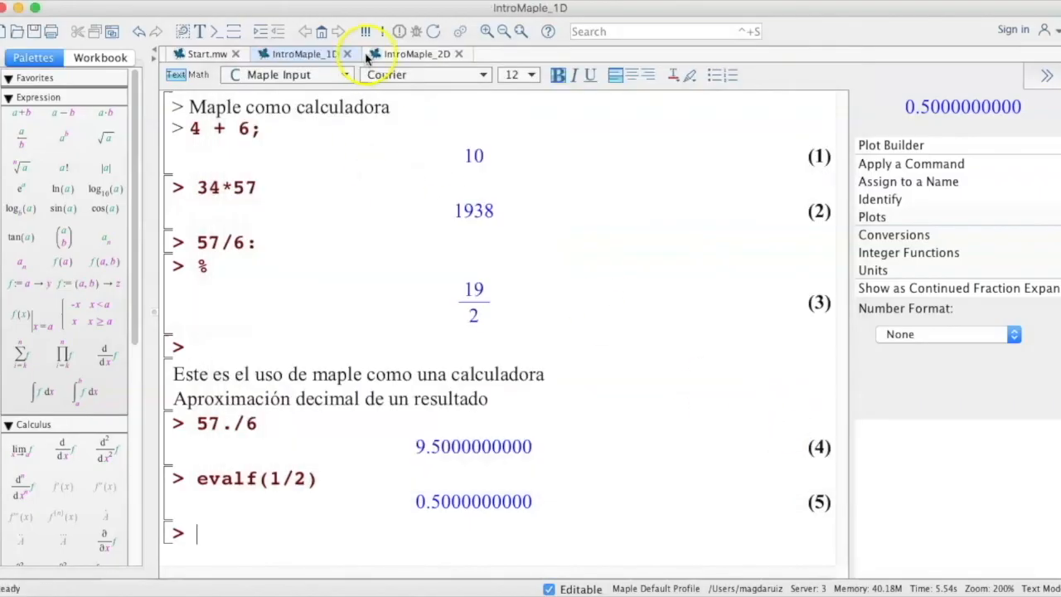